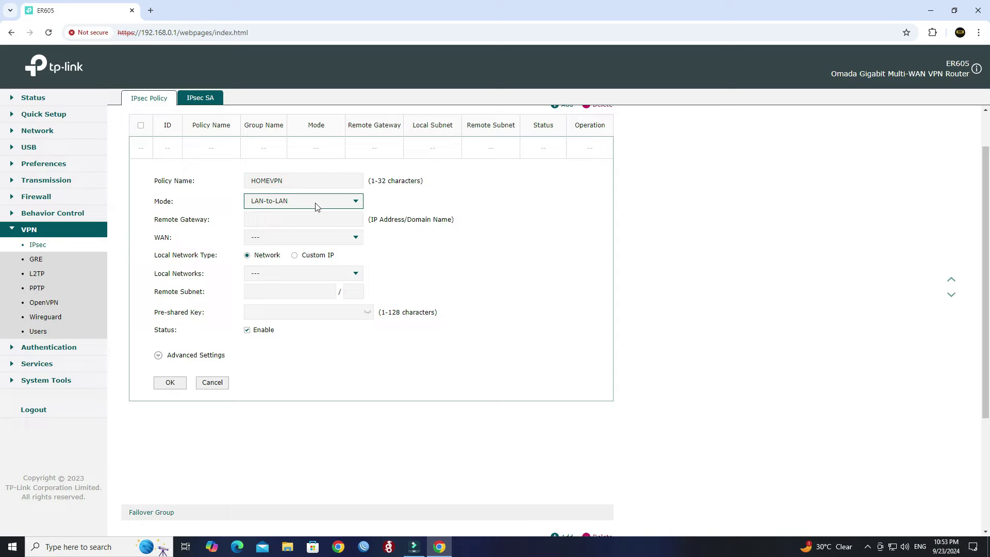
Step: Set mode to Client-to-LAN, remote host 0.0.0.0, WAN interface WAN and local network LAN
left_click(316, 237)
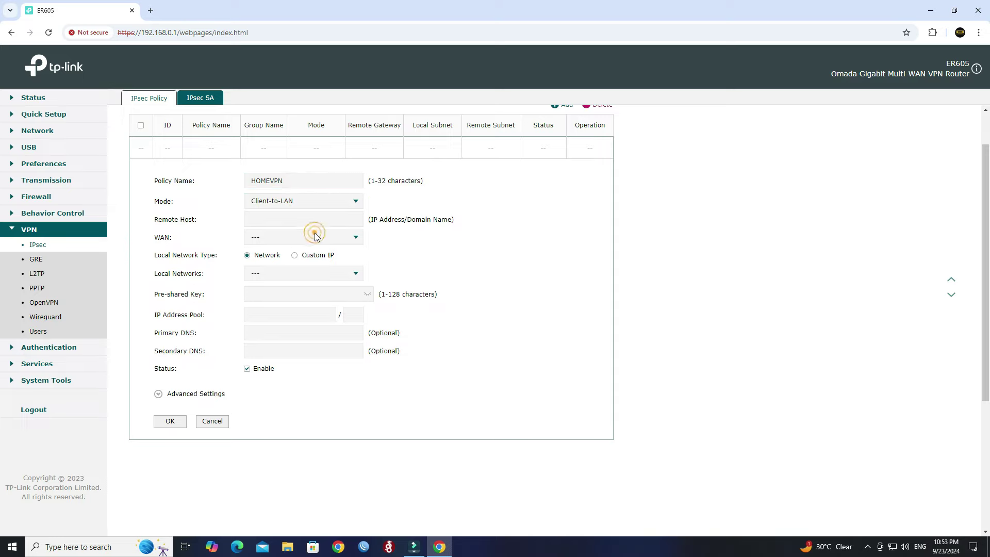
left_click(305, 222)
left_click(356, 239)
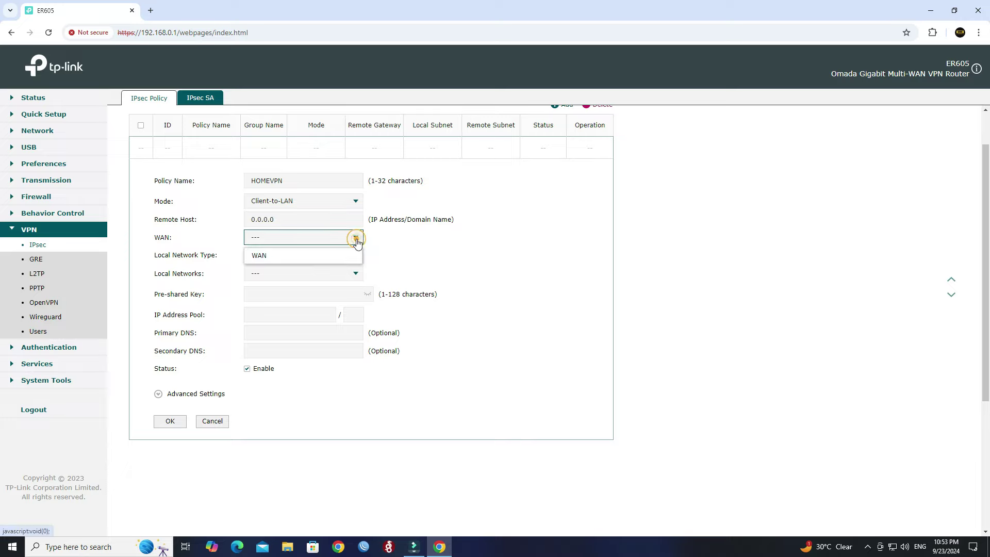
left_click(273, 255)
scroll(420, 261, "down", 1)
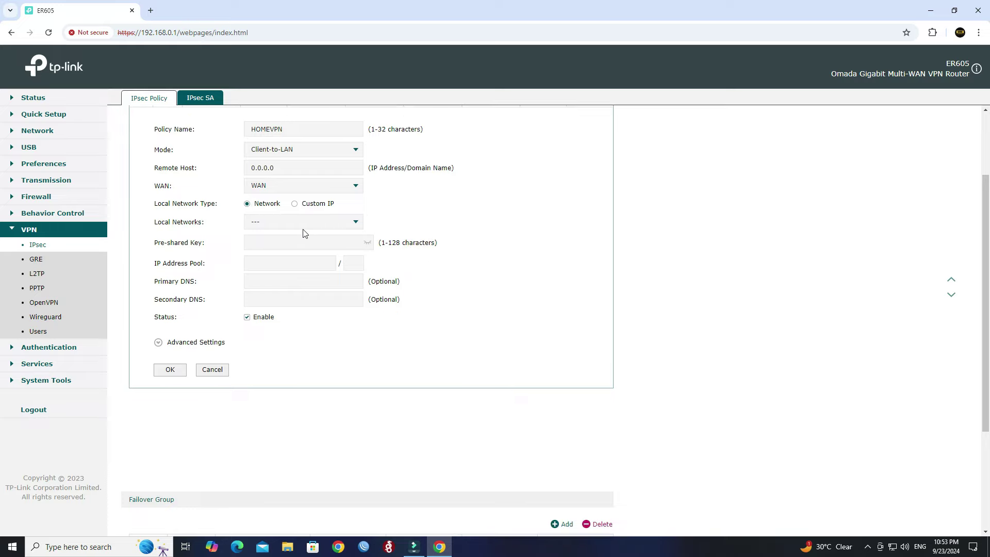
left_click(343, 223)
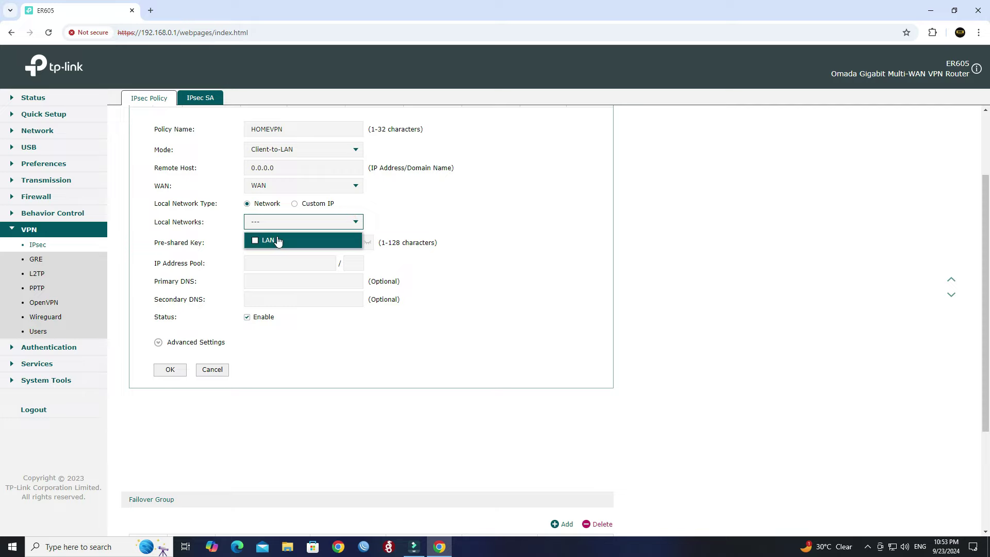
left_click(278, 241)
left_click(425, 197)
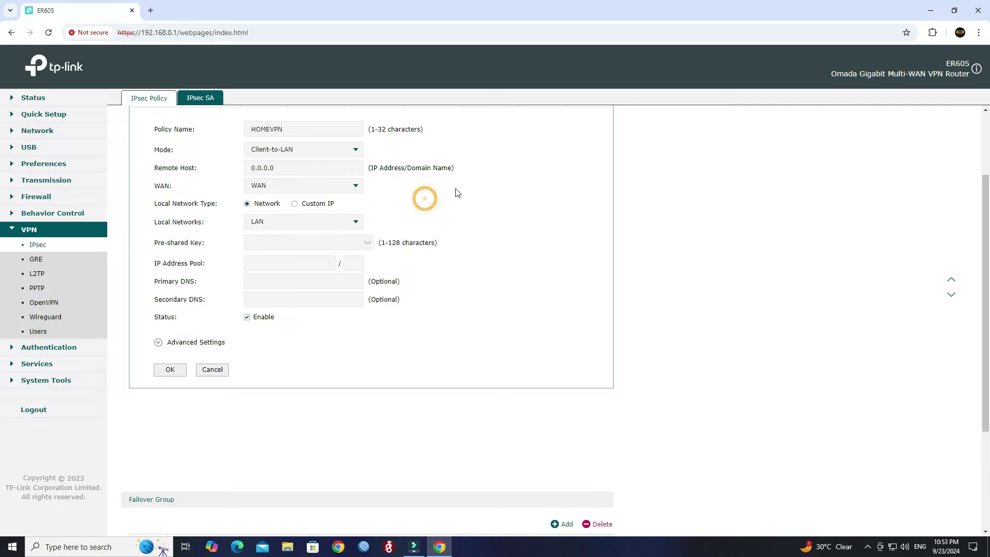
scroll(407, 186, "down", 1)
Step: Enter the pre-shared key and set the IP address pool to 10.0.0.1/24
left_click(315, 192)
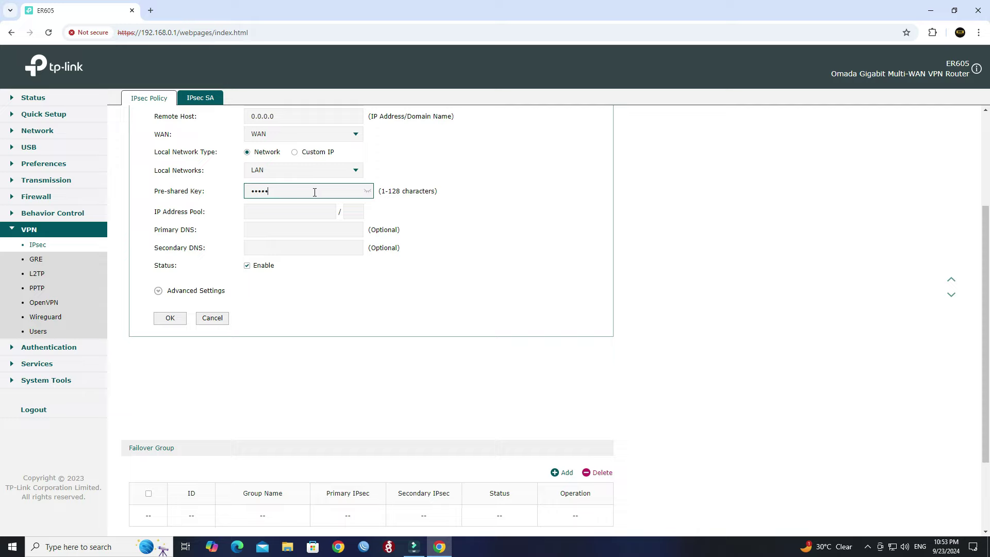
type("12345678")
left_click(369, 191)
left_click(369, 191)
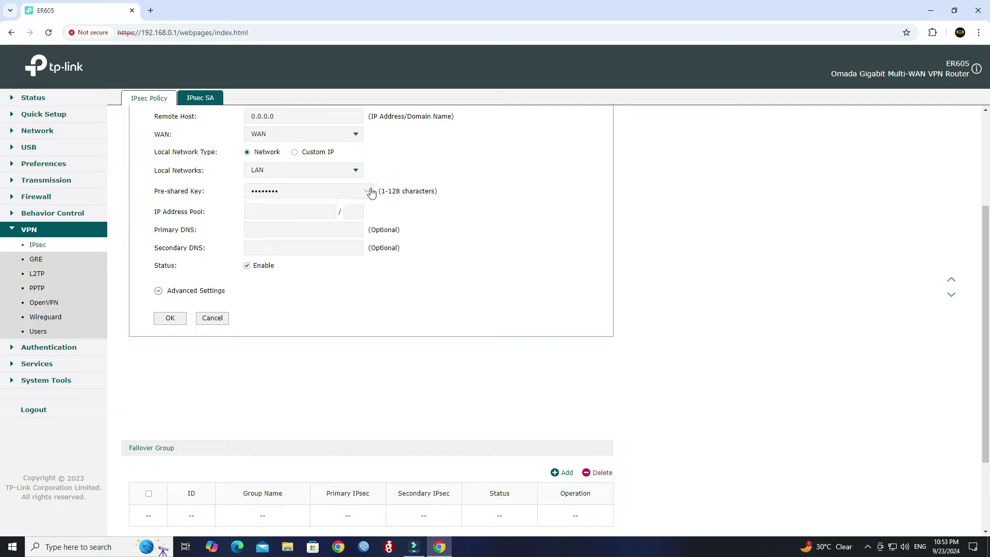
left_click(298, 212)
type("10.0.0.1")
left_click_drag(190, 265, 154, 266)
left_click(308, 321)
Step: Expand the advanced settings and set the first Phase-1 proposal to sha256 with dh16
left_click(195, 292)
scroll(513, 294, "down", 4)
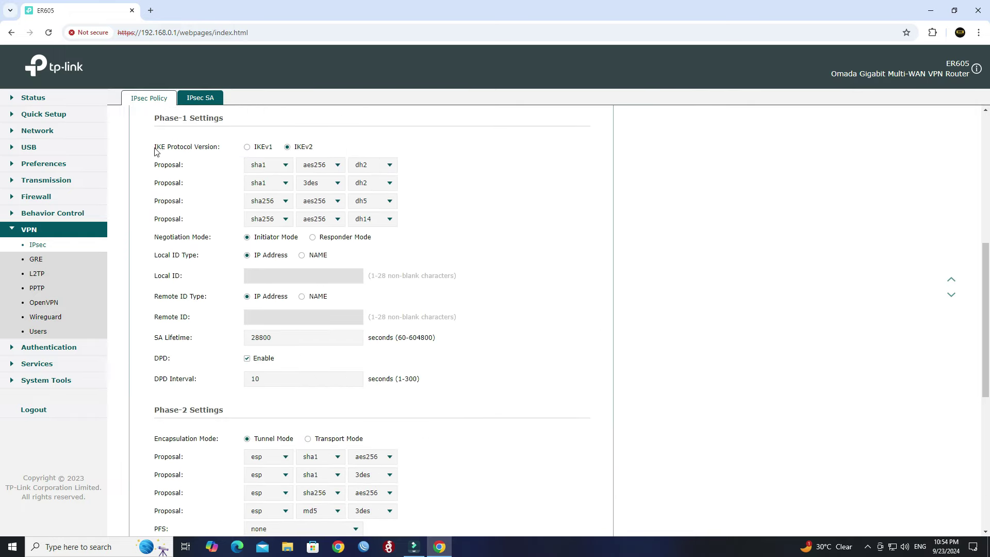
left_click_drag(155, 148, 218, 149)
left_click(411, 147)
left_click_drag(178, 170, 154, 171)
left_click(261, 165)
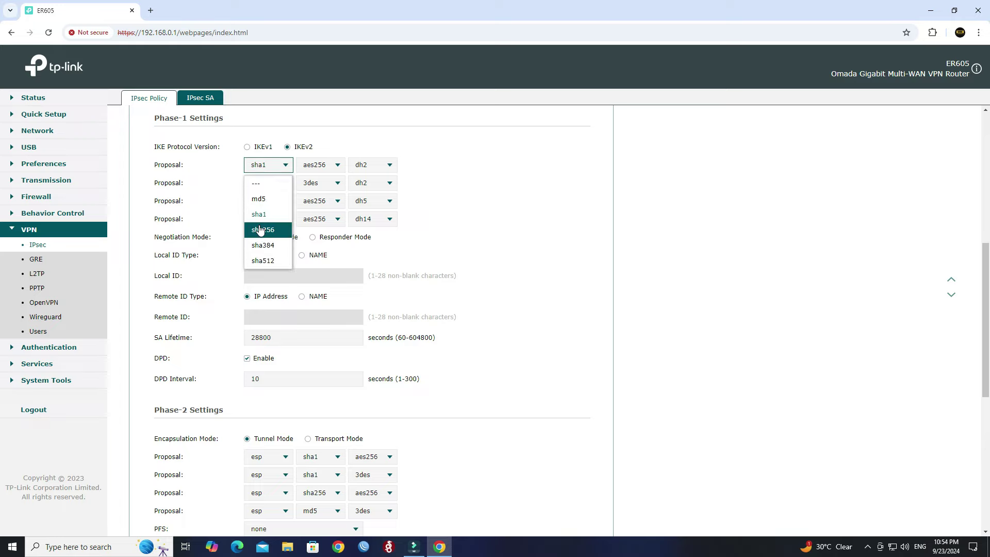
left_click(262, 225)
left_click(319, 165)
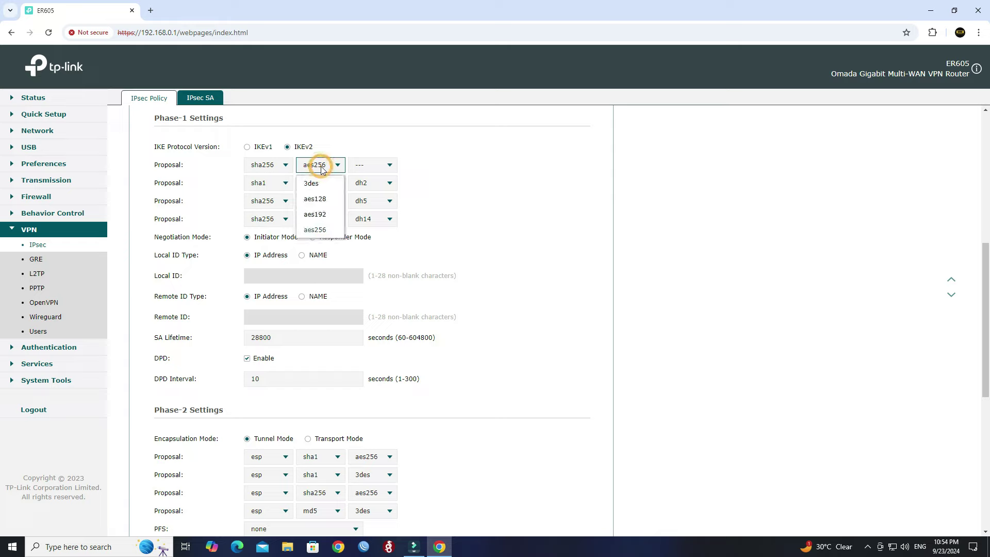
left_click(366, 170)
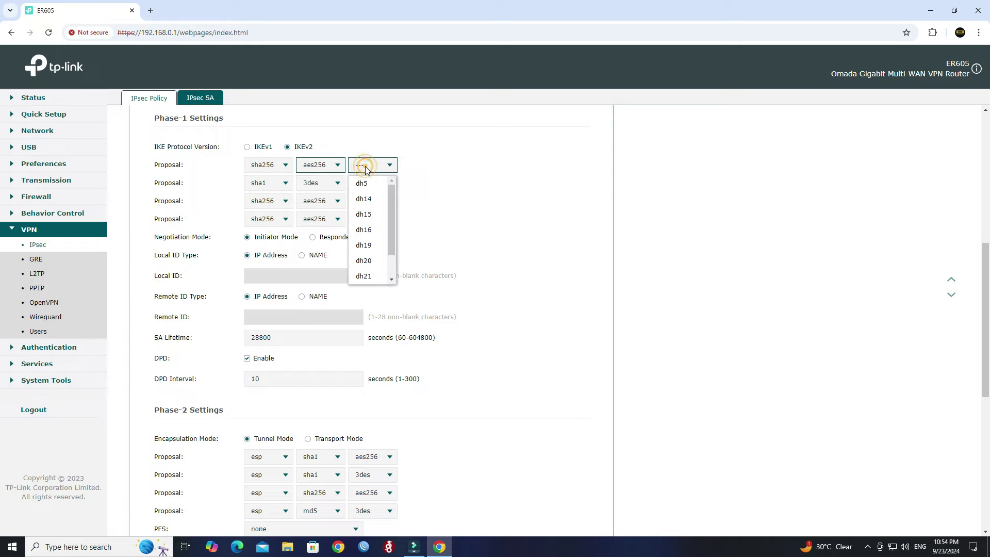
left_click(375, 231)
left_click(461, 198)
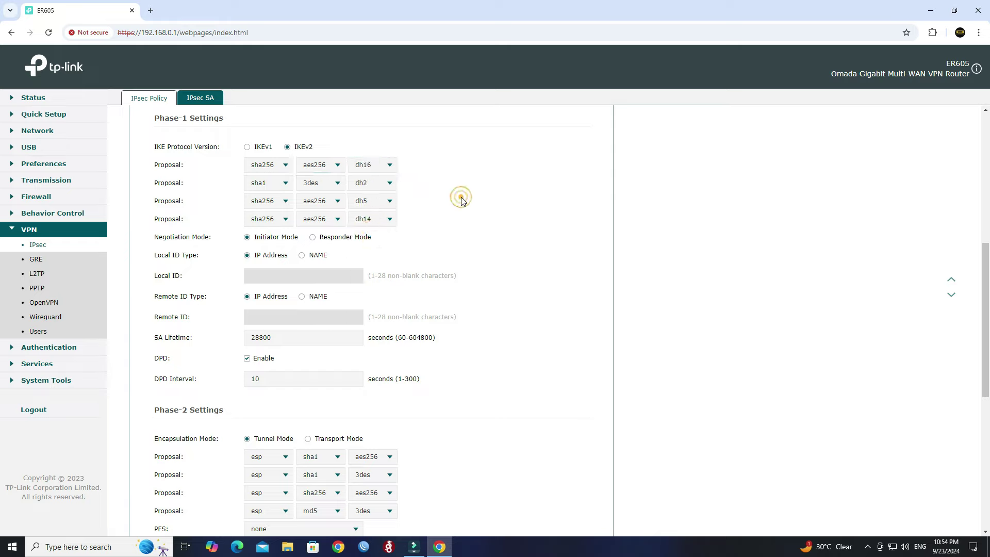
Step: Set the second Phase-1 proposal to sha256/aes256/dh14 and the third to sha1/dh14
left_click(266, 185)
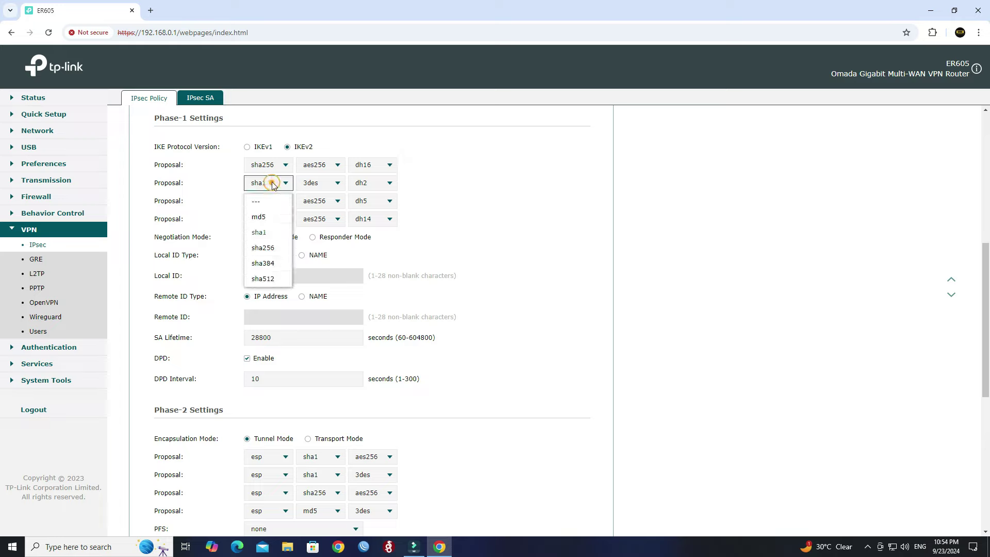
left_click(273, 249)
left_click(330, 184)
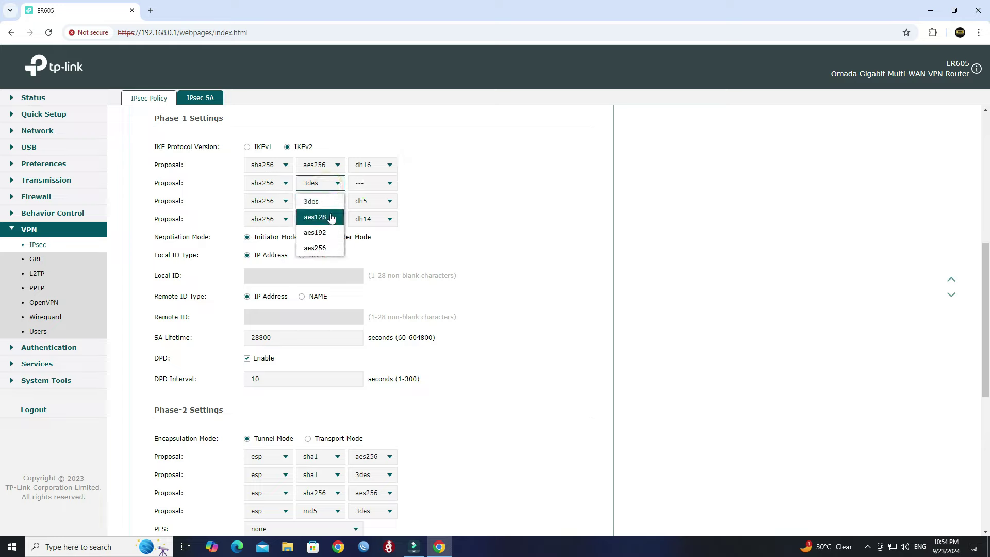
left_click(327, 247)
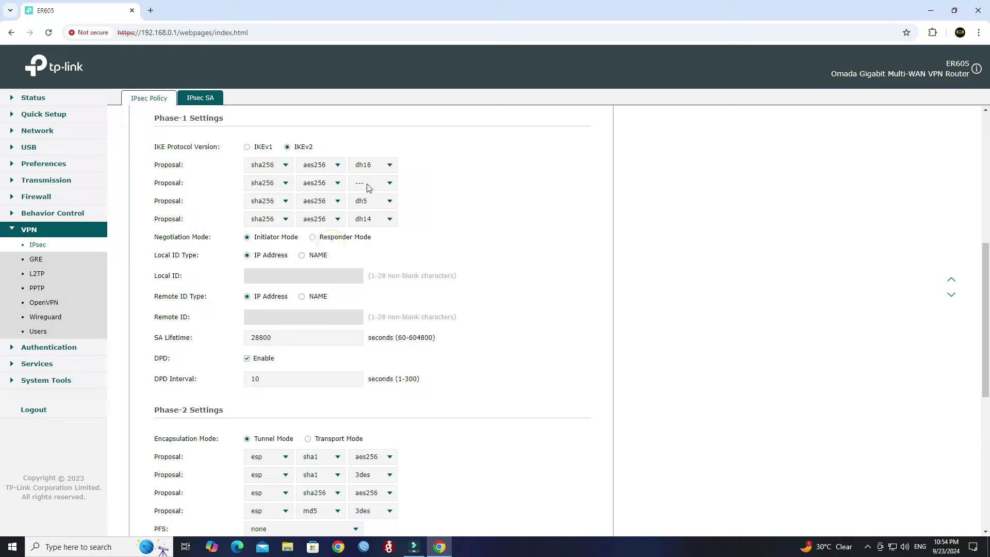
left_click(369, 185)
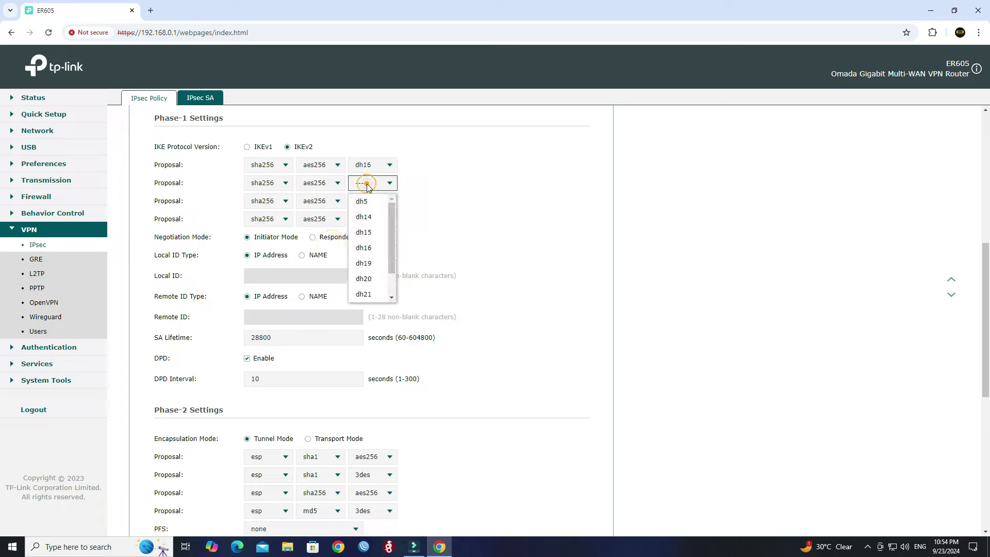
left_click(368, 219)
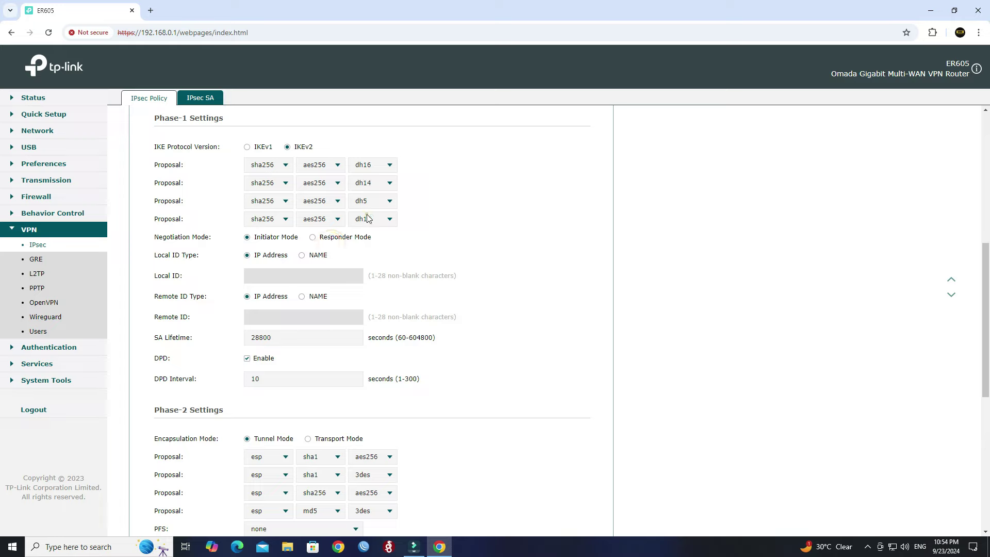
left_click(280, 205)
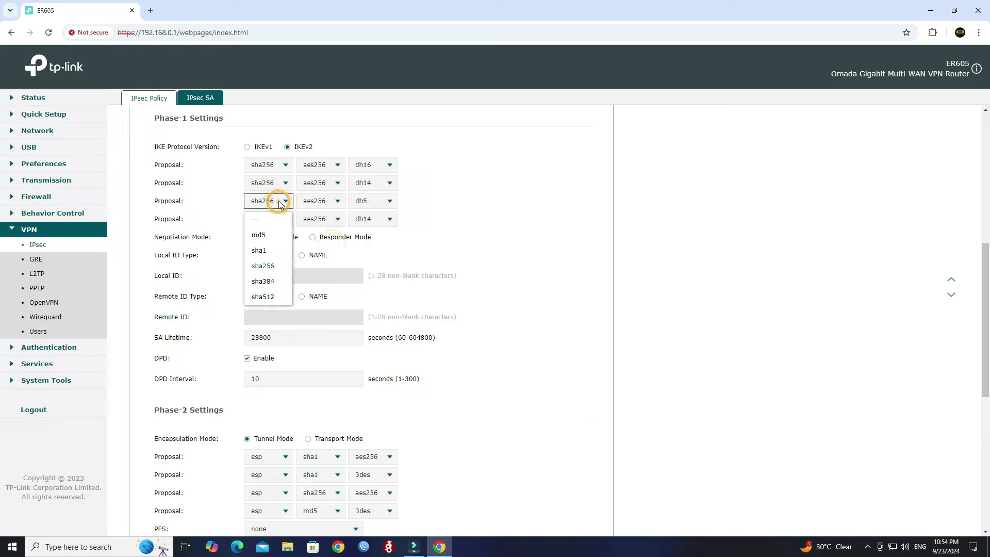
left_click(277, 250)
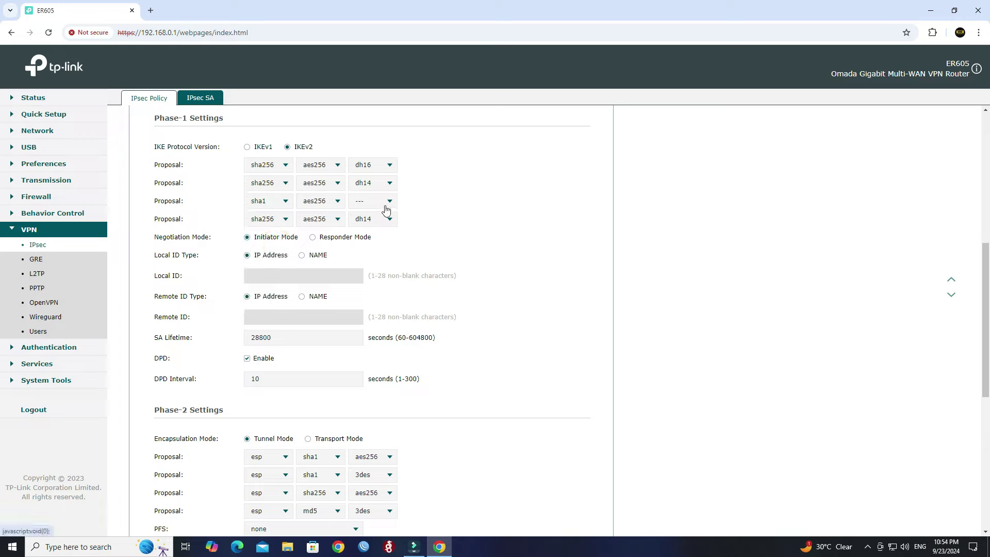
left_click(386, 209)
left_click(374, 258)
Step: Make the fourth Phase-1 proposal sha1, aes256 and dh5
scroll(398, 247, "down", 1)
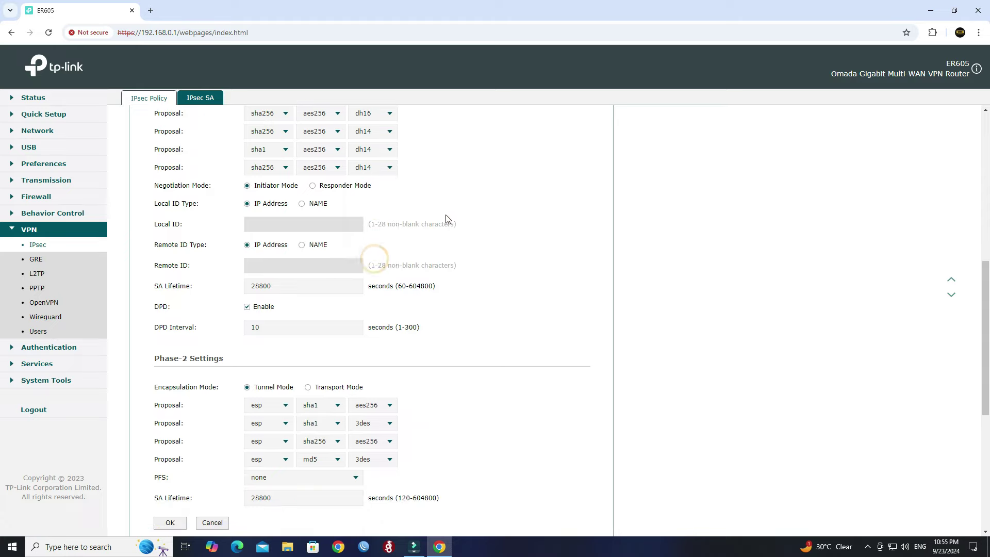
left_click(276, 170)
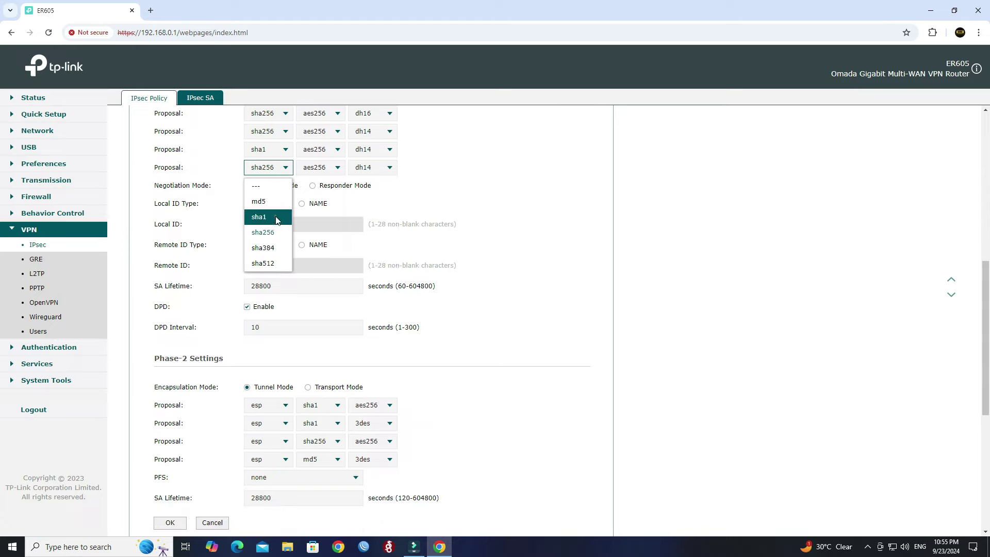
left_click(277, 218)
left_click(320, 171)
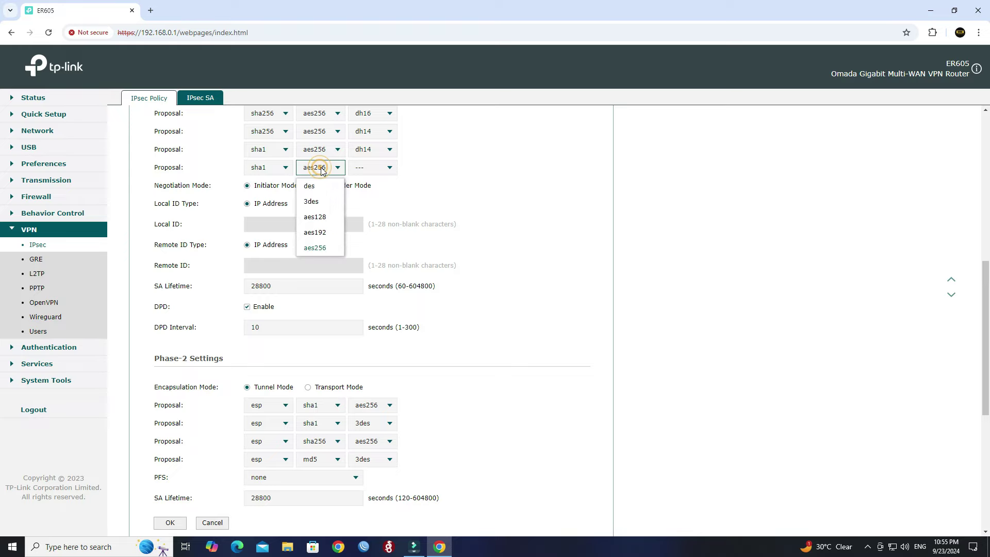
left_click(320, 168)
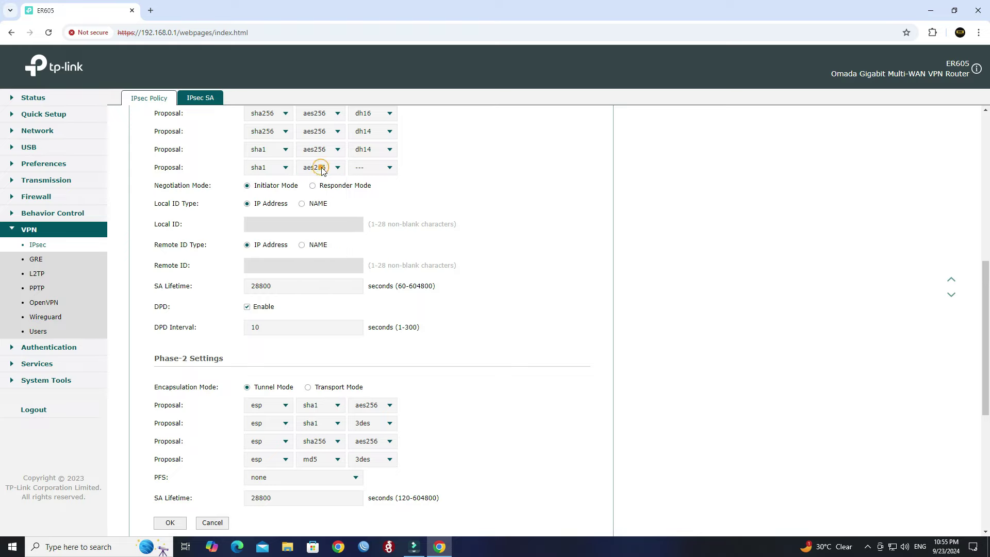
left_click(380, 170)
left_click(380, 212)
scroll(452, 198, "up", 1)
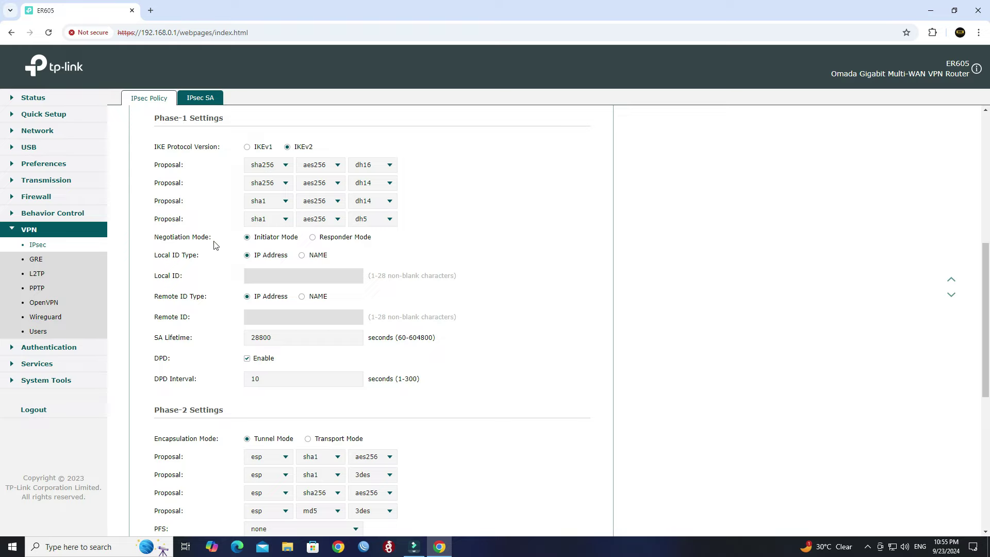
Step: Set negotiation to Responder Mode and review ID types, SA lifetime 28800 and DPD interval 10
left_click_drag(219, 241, 158, 243)
left_click(313, 237)
scroll(439, 206, "down", 1)
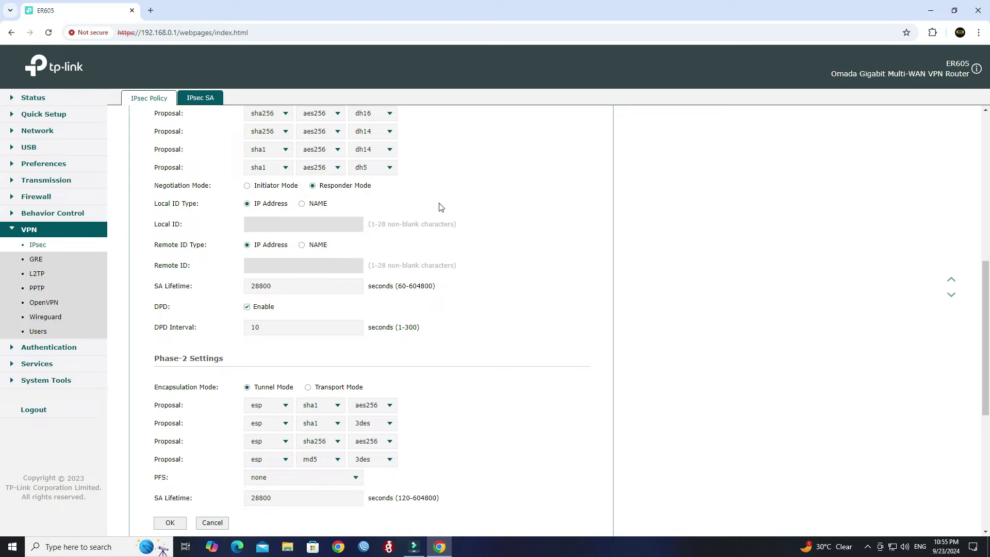
left_click_drag(214, 205, 158, 204)
scroll(267, 205, "down", 1)
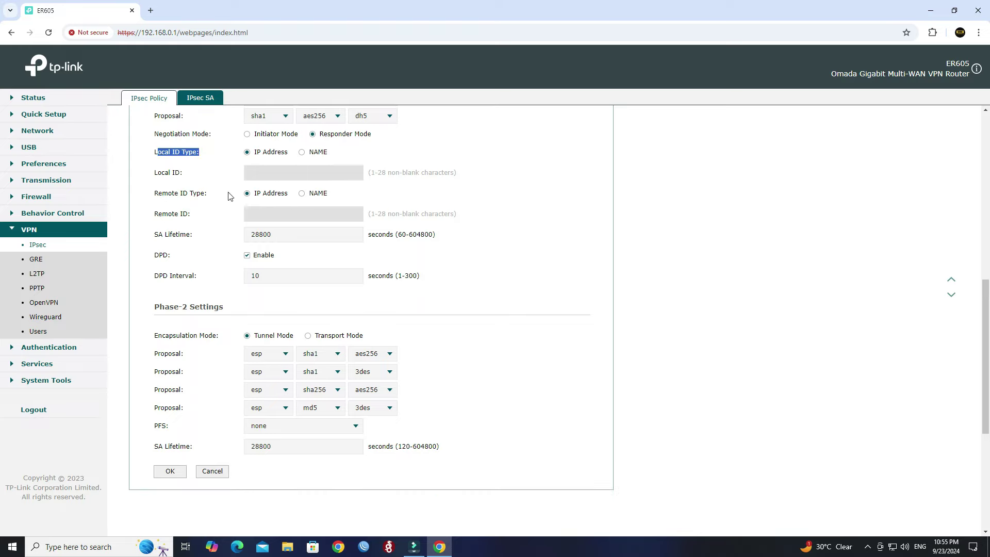
left_click_drag(210, 199, 156, 200)
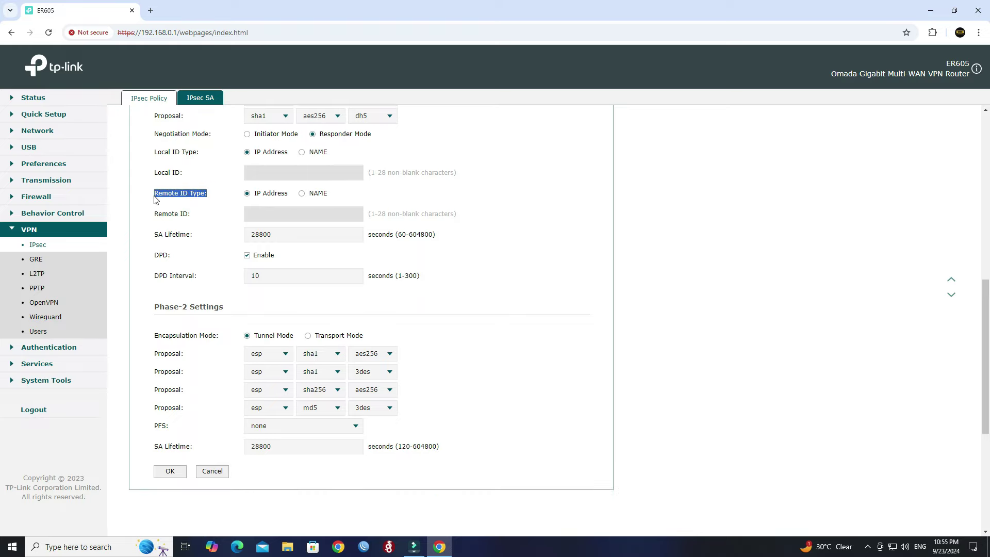
scroll(254, 198, "down", 1)
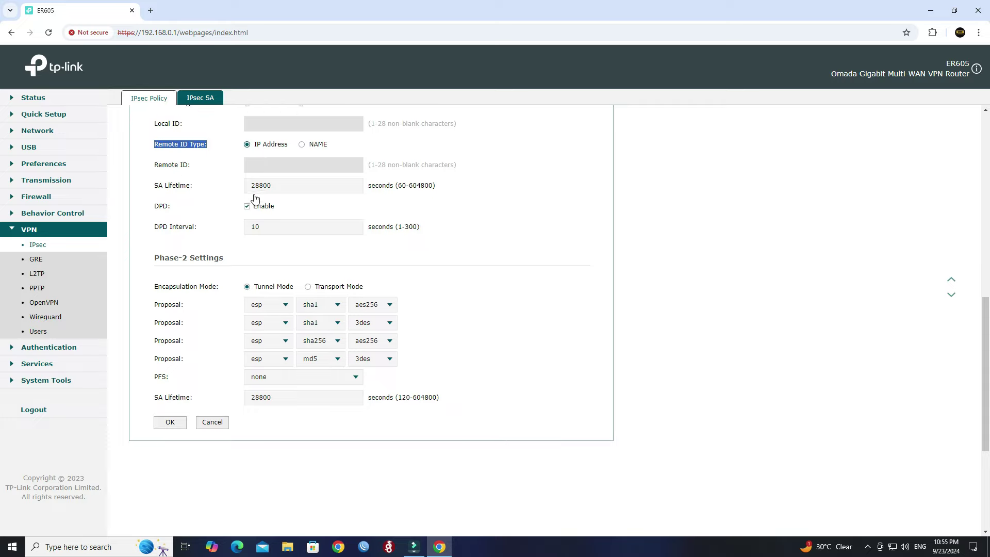
left_click(216, 194)
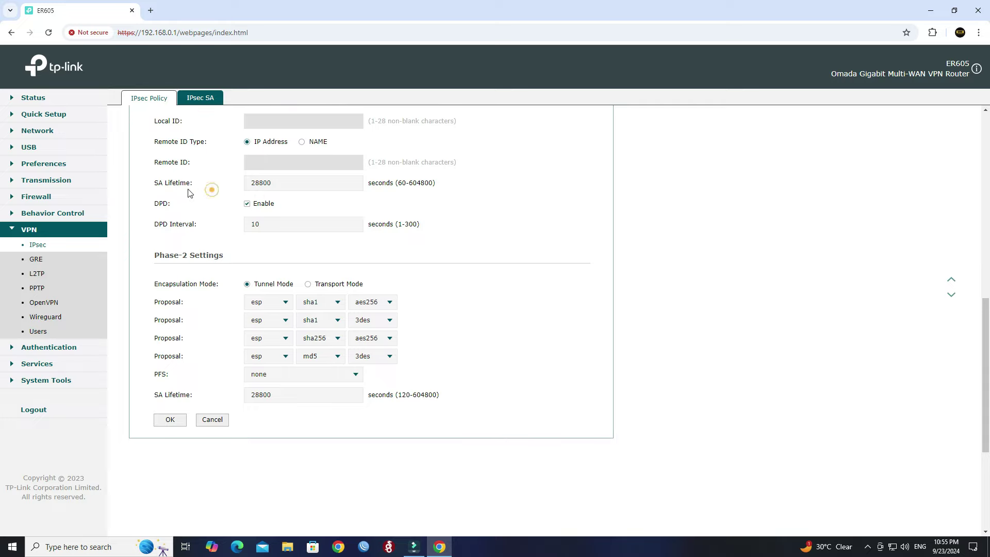
left_click_drag(198, 181, 157, 186)
left_click_drag(324, 189, 150, 177)
left_click(301, 186)
scroll(300, 186, "down", 1)
double_click(325, 177)
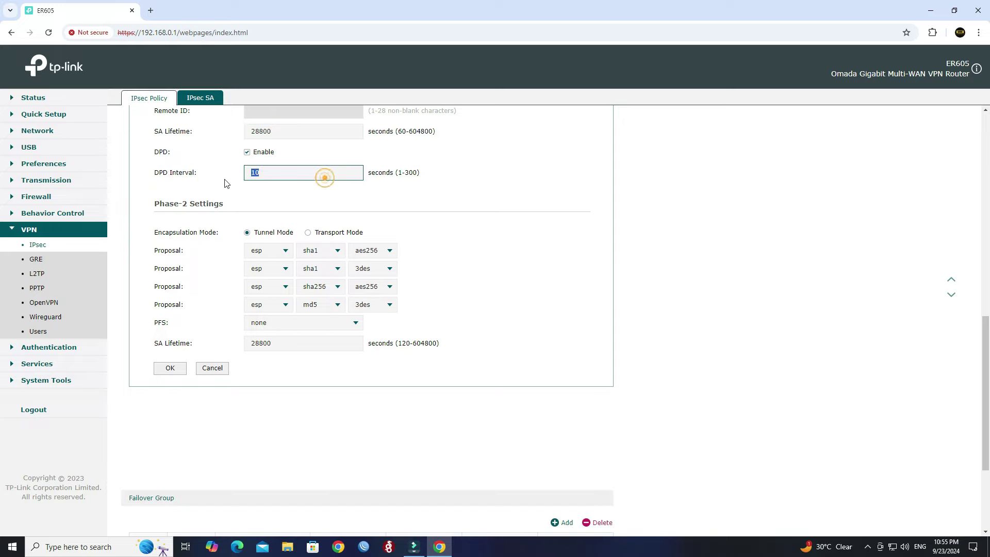
left_click(285, 201)
scroll(416, 206, "down", 1)
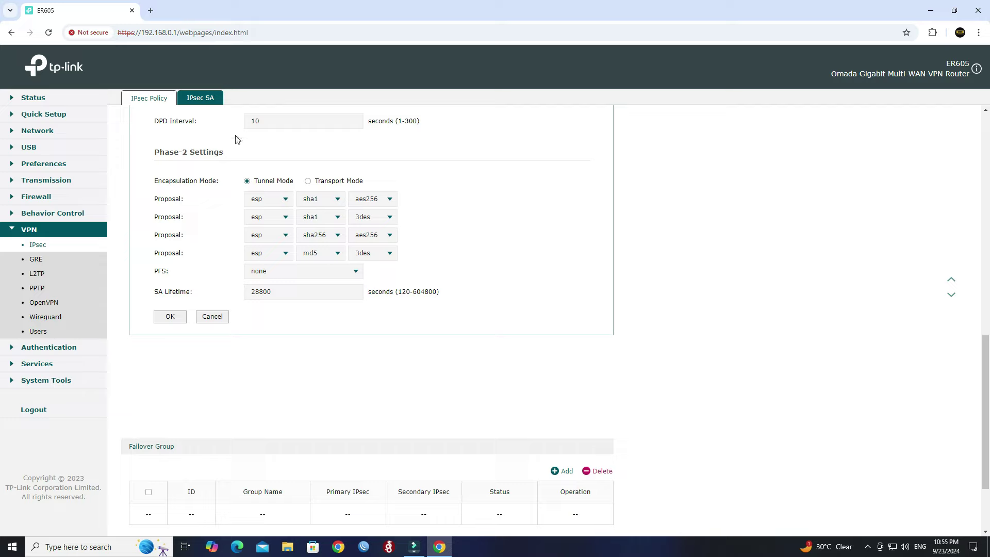
triple_click(231, 152)
left_click(400, 169)
Step: Set the first Phase-2 proposal to esp, sha256, aes256
left_click(283, 199)
left_click(283, 199)
left_click(339, 199)
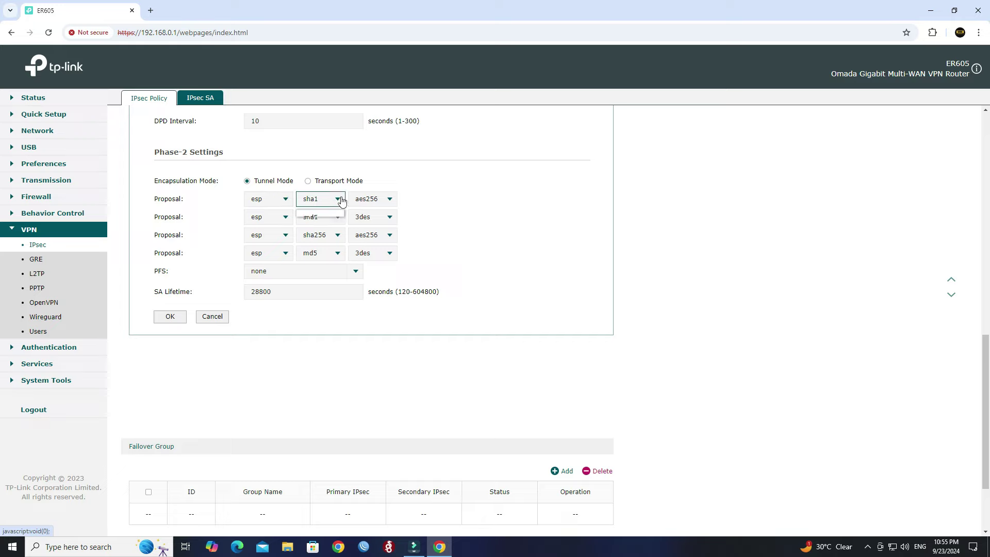
left_click(338, 247)
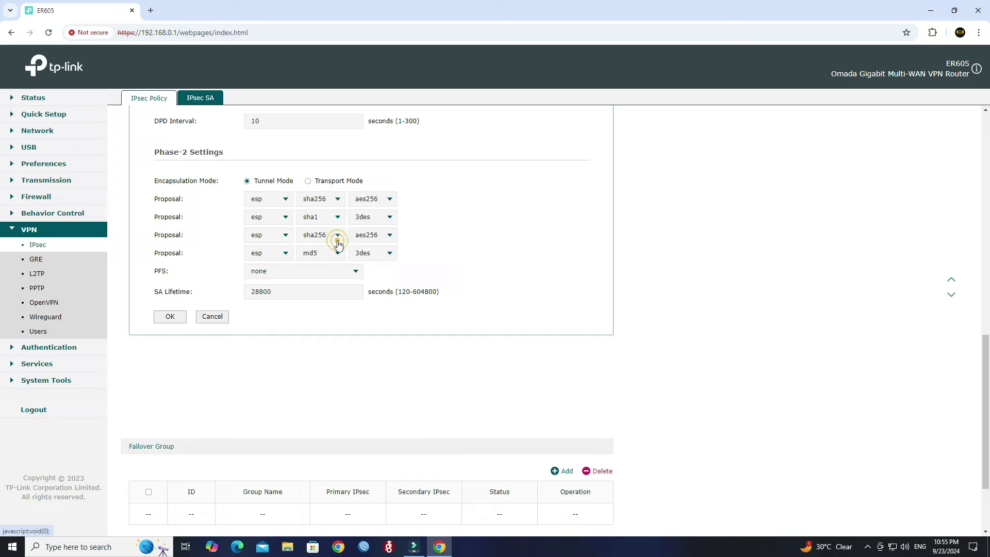
left_click(389, 202)
left_click(389, 200)
left_click(442, 210)
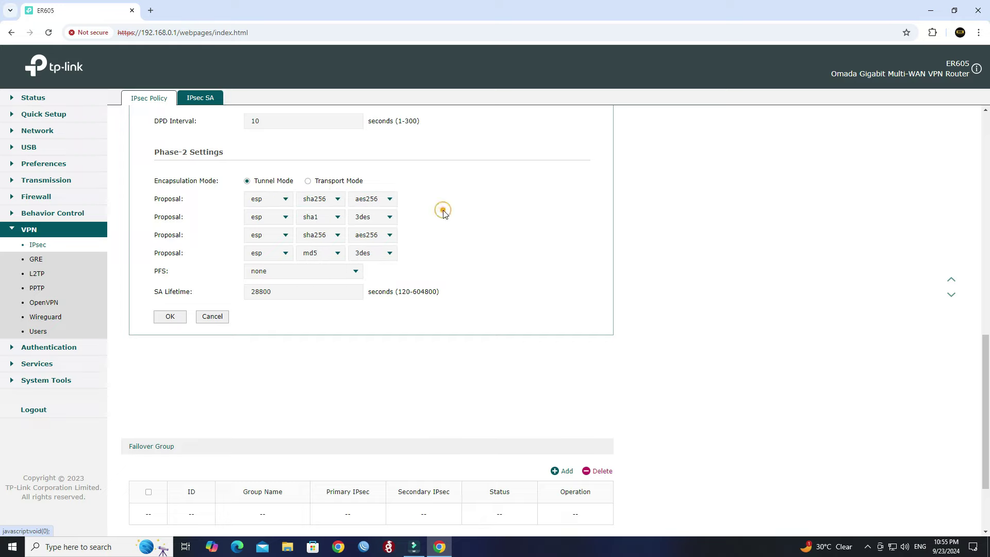
Step: Set the second Phase-2 proposal to esp, sha1, aes256
left_click(273, 215)
left_click(273, 216)
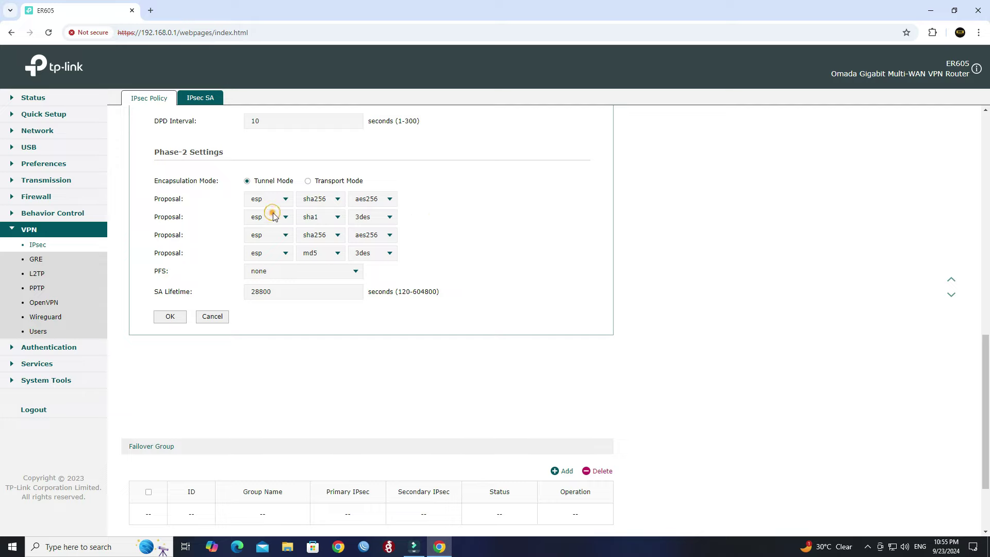
left_click(323, 219)
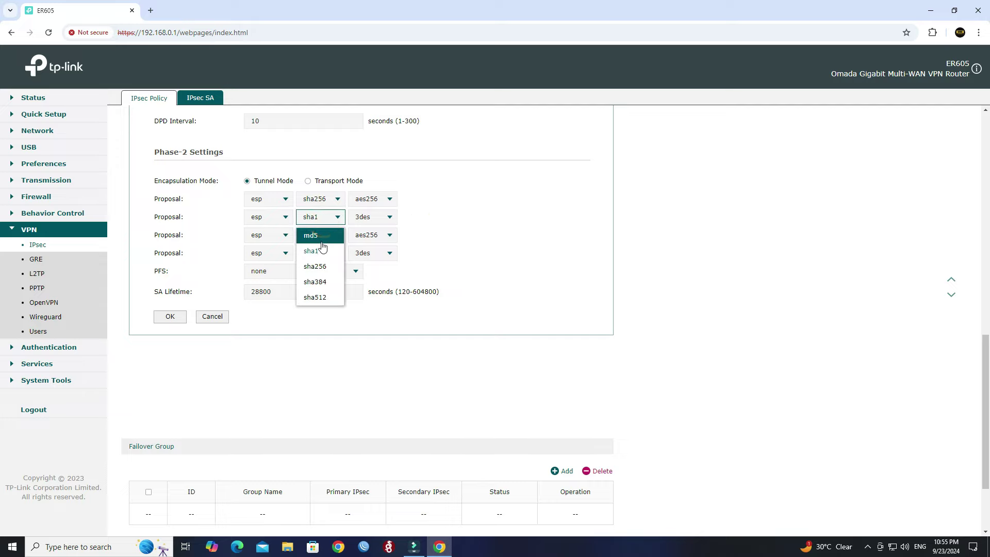
left_click(321, 247)
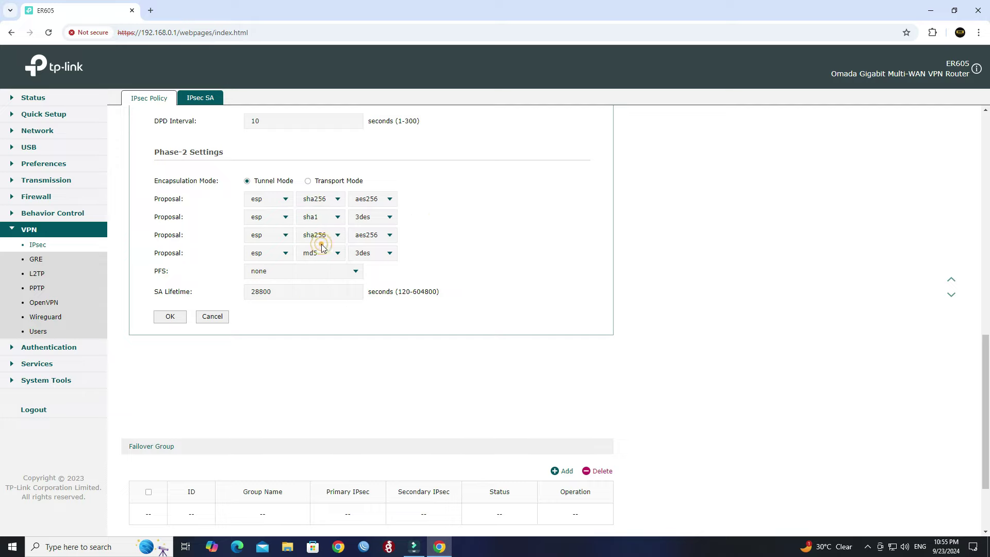
left_click(388, 219)
left_click(385, 297)
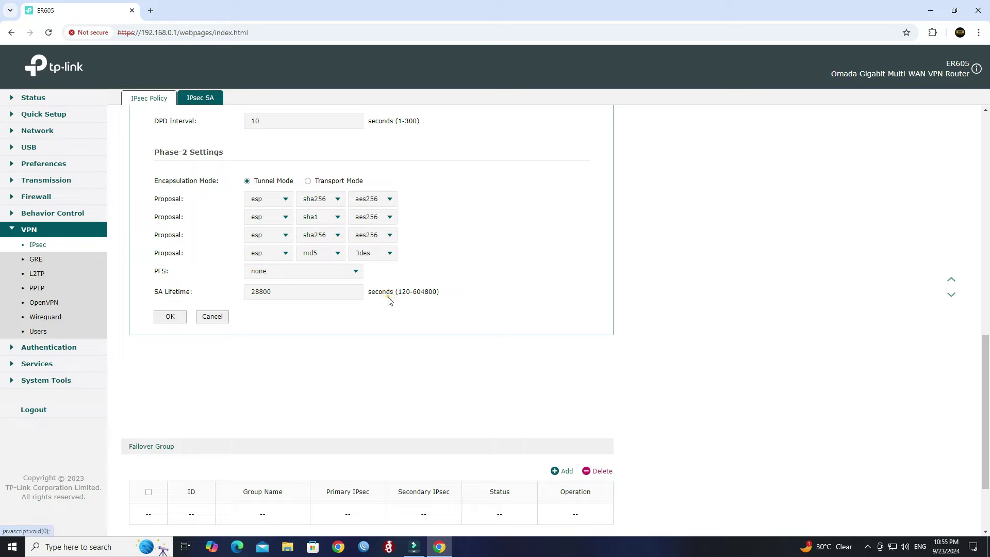
Step: Clear the third Phase-2 proposal's protocol, leaving its hash and encryption unset
scroll(425, 269, "down", 1)
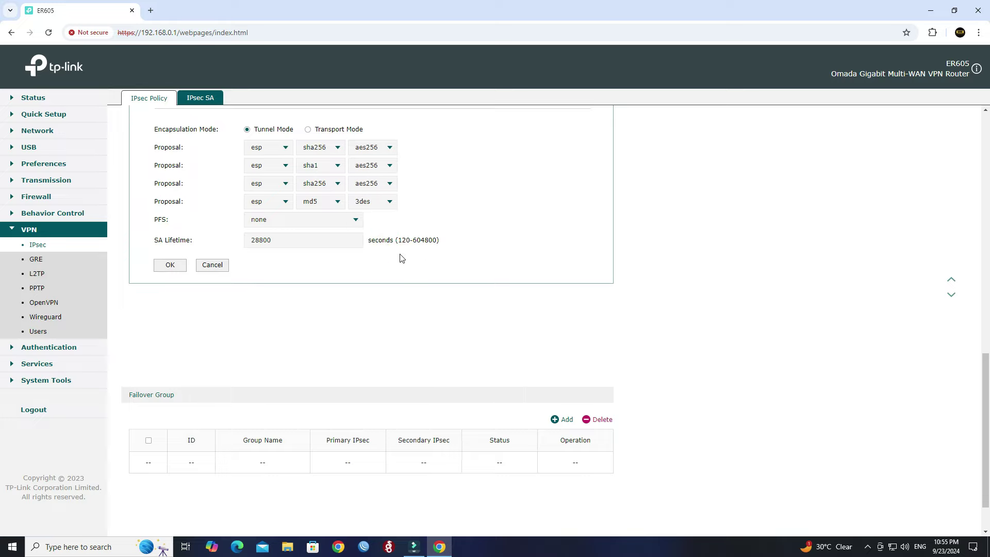
left_click(260, 185)
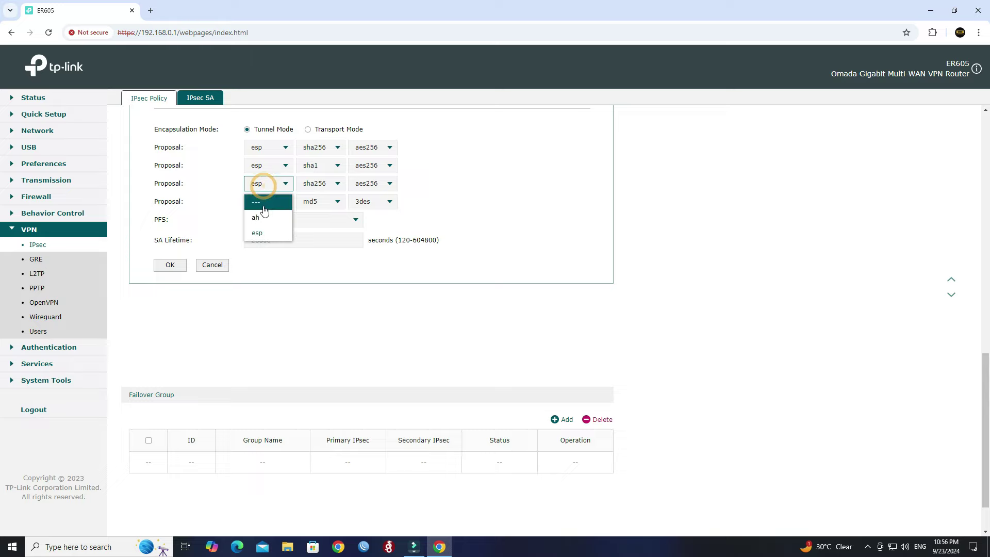
left_click(263, 197)
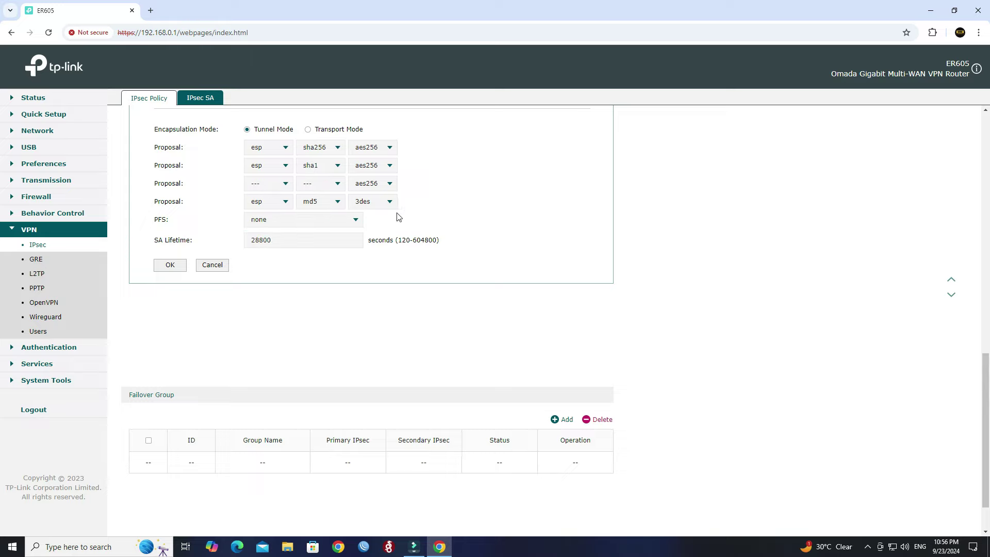
left_click(334, 187)
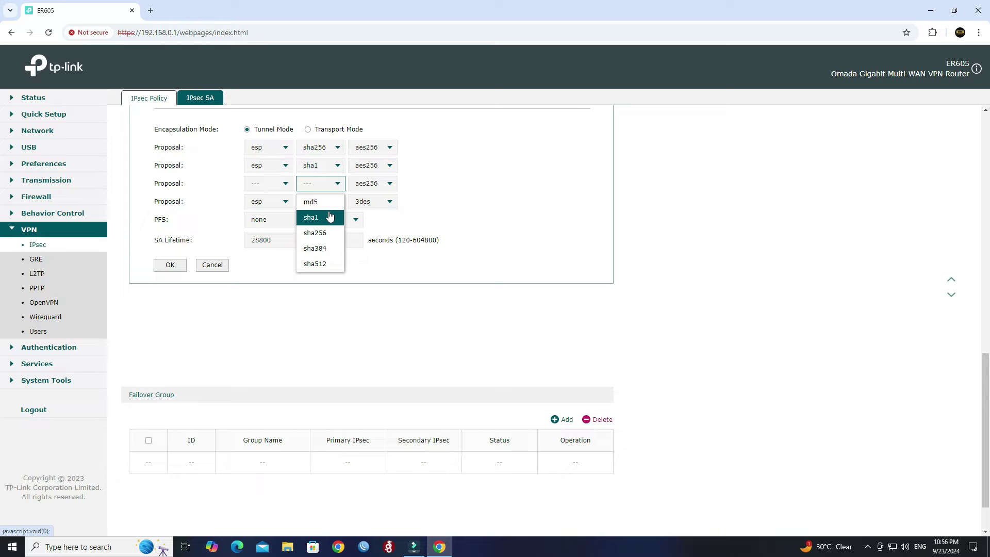
scroll(330, 216, "up", 1)
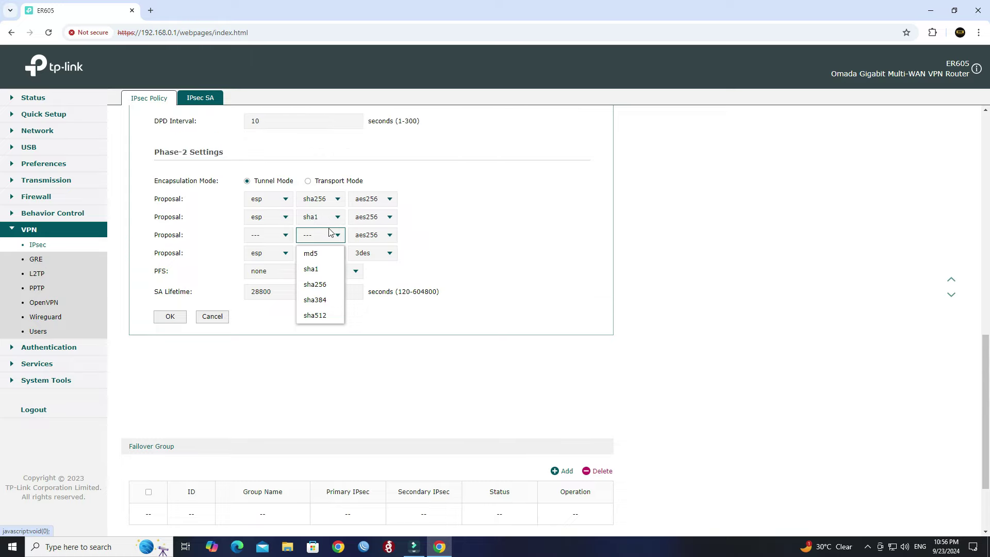
left_click(449, 259)
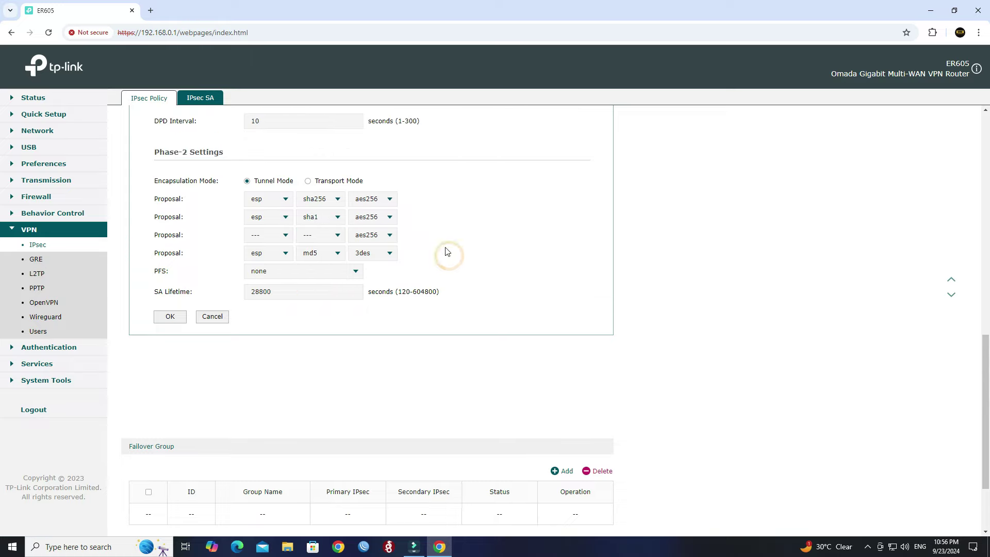
left_click(388, 237)
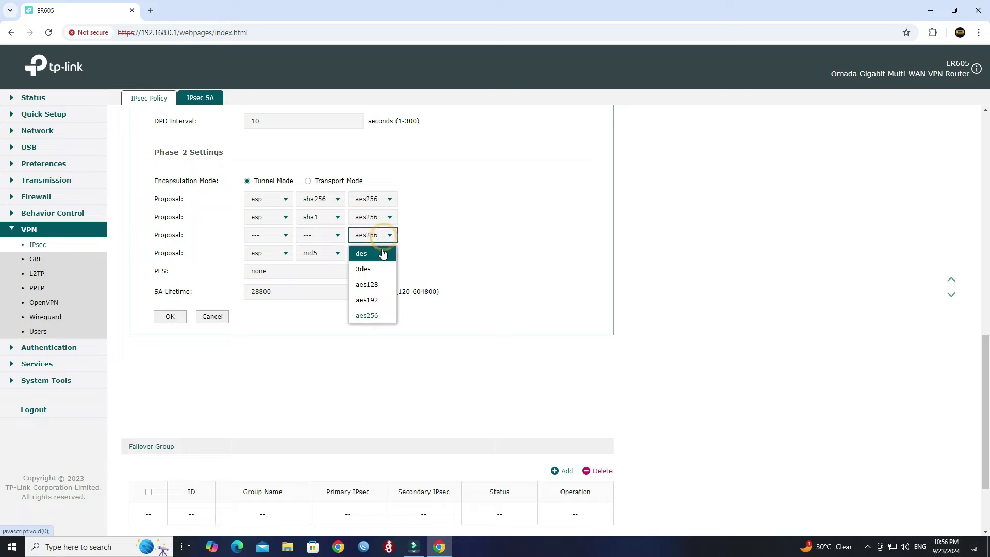
scroll(382, 252, "up", 2)
scroll(383, 254, "down", 2)
scroll(383, 252, "down", 1)
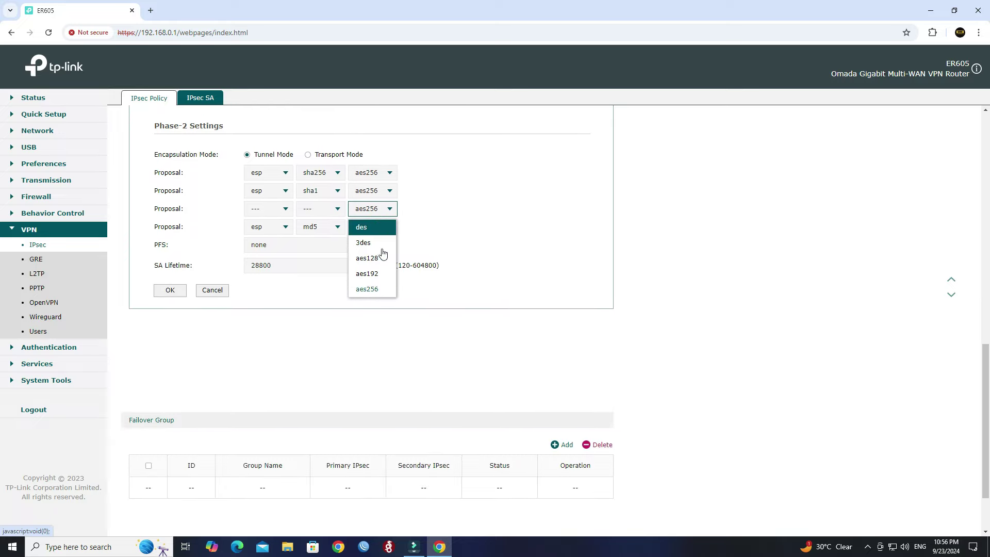
left_click(465, 211)
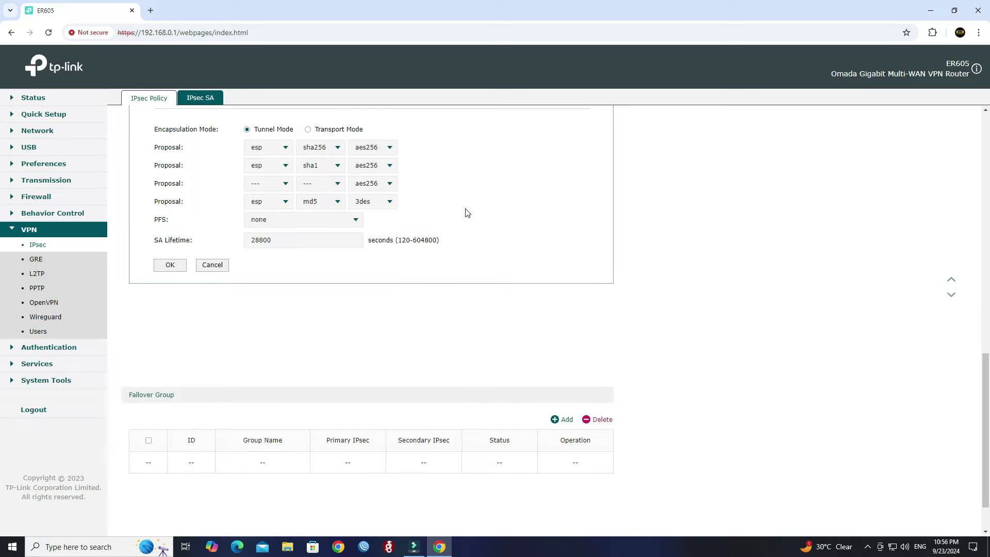
left_click(375, 173)
left_click(374, 168)
Step: Clear the fourth Phase-2 proposal's protocol and set its encryption to aes256
left_click(273, 203)
left_click(272, 221)
left_click(371, 202)
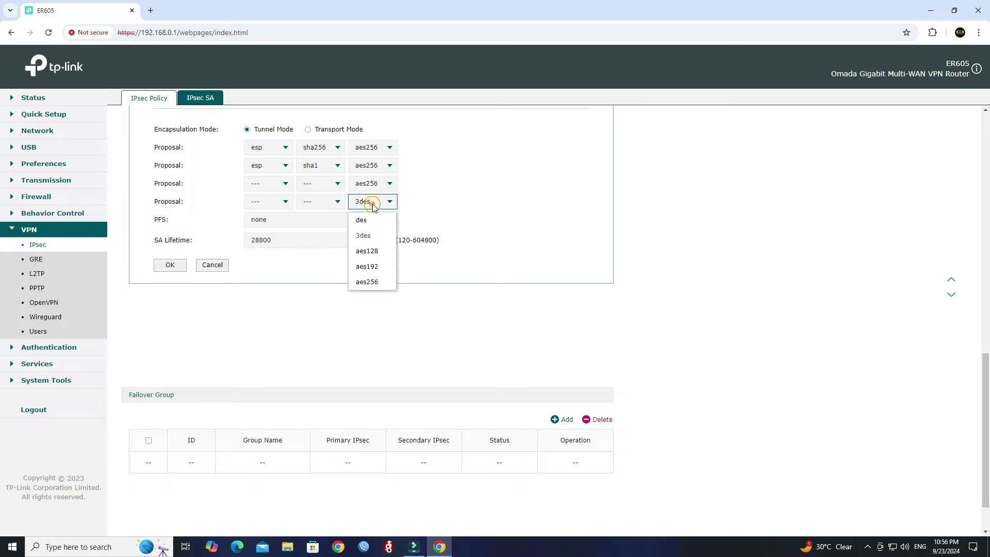
left_click(384, 281)
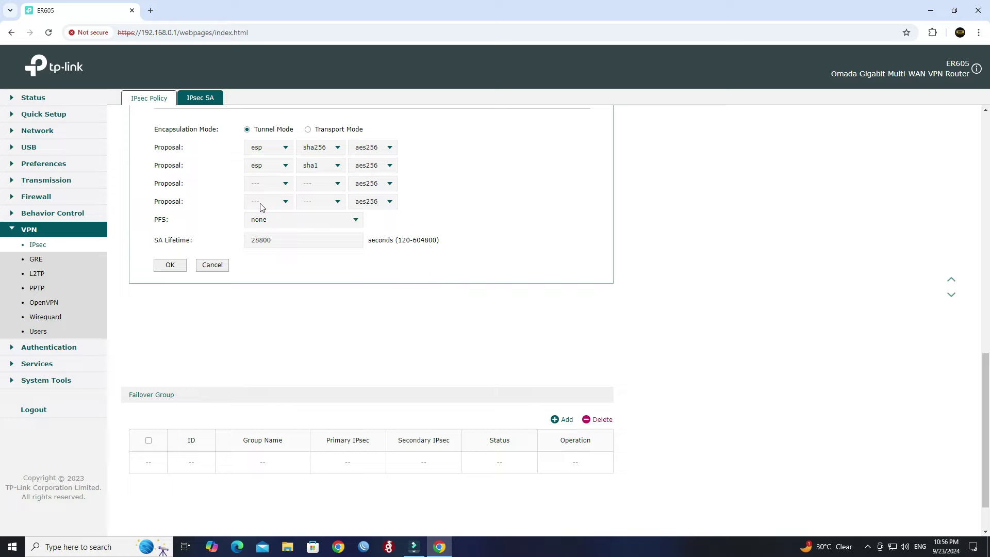
Step: Keep SA lifetime at 28800, save the HOMEVPN policy and dismiss Chrome's password warning
double_click(292, 241)
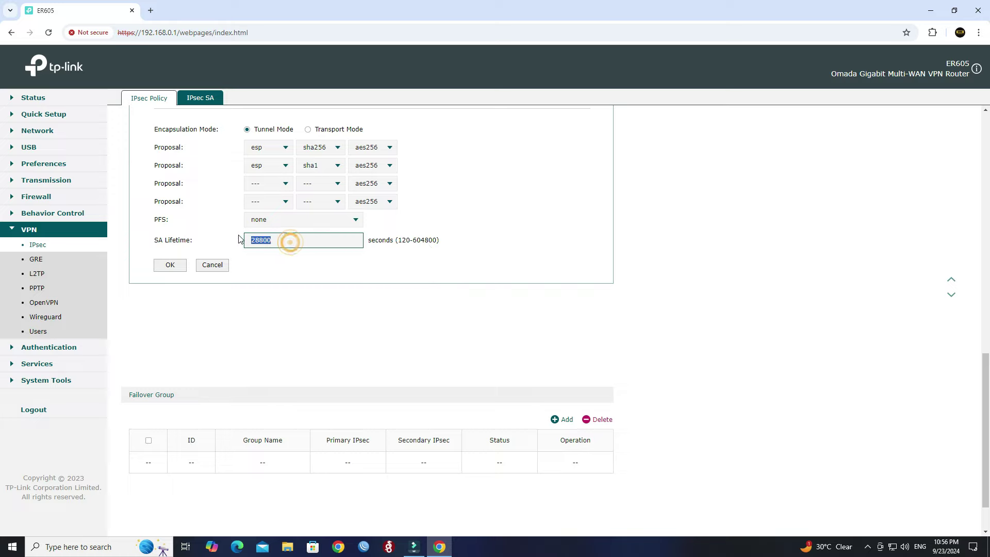
left_click(287, 267)
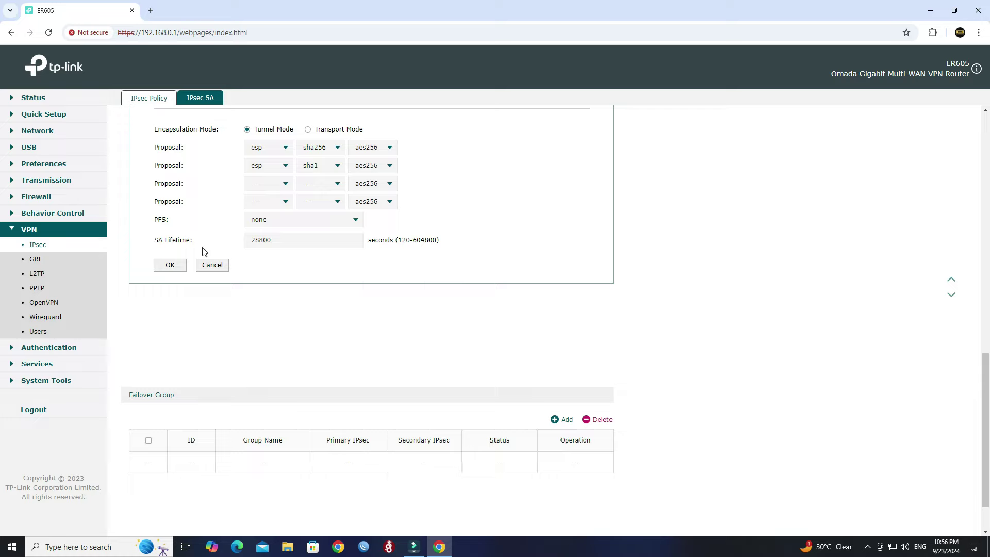
left_click(171, 268)
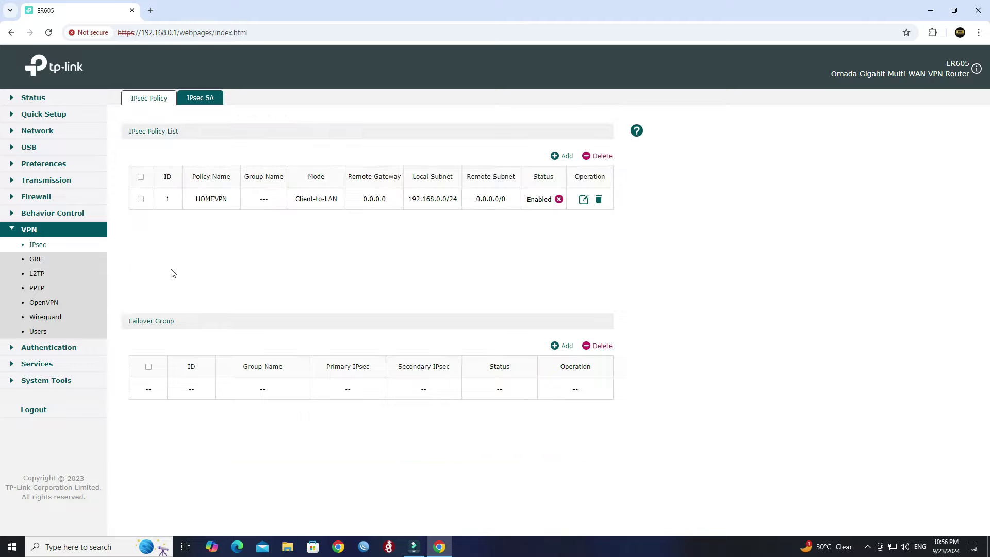
left_click(583, 182)
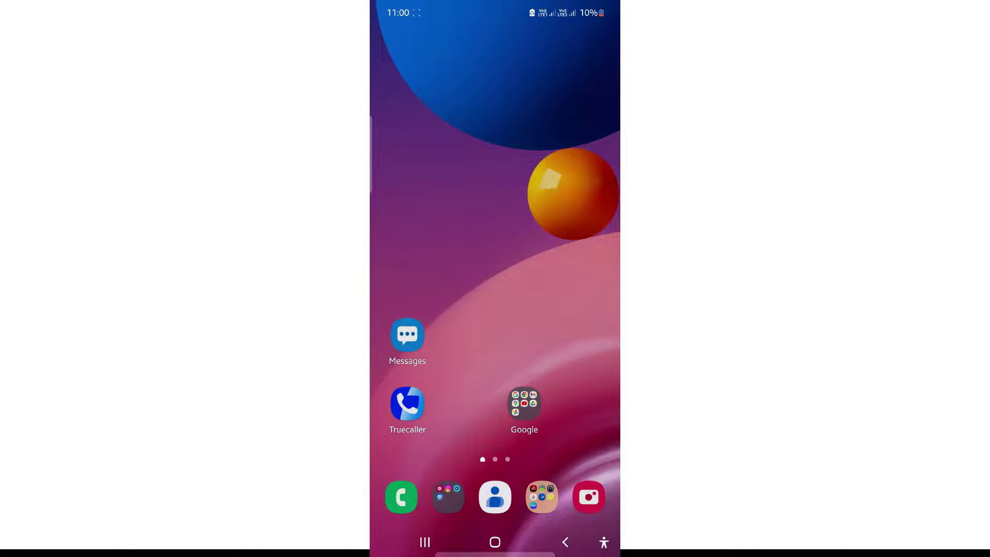
Step: Turn on mobile data from Quick Settings, go to VPN settings and start a new VPN profile
left_click_drag(588, 6, 588, 115)
left_click(580, 423)
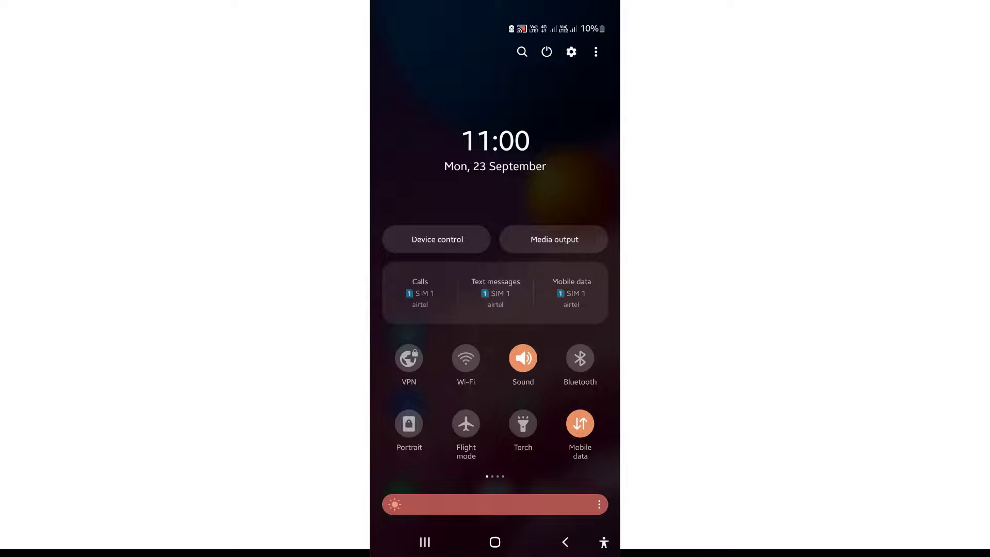
left_click(409, 358)
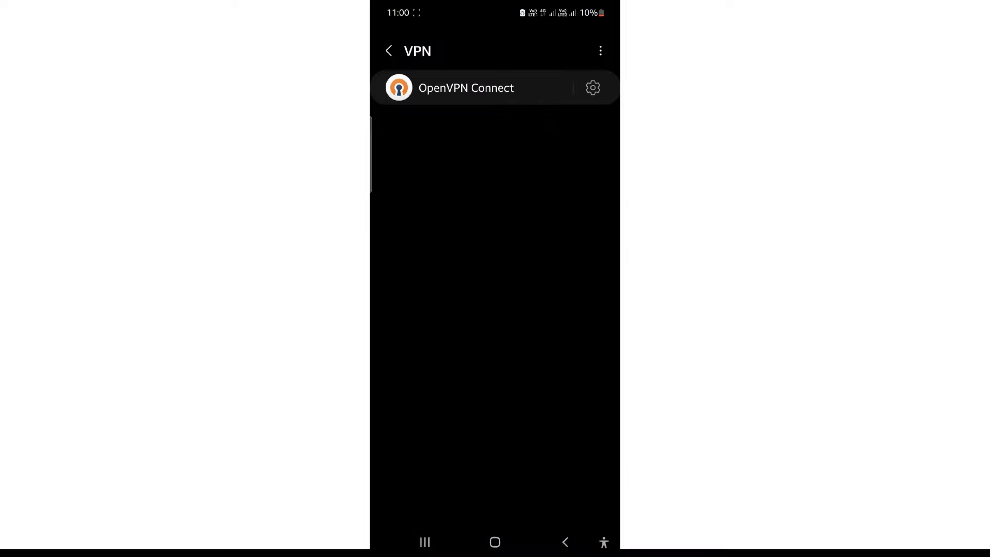
left_click(600, 50)
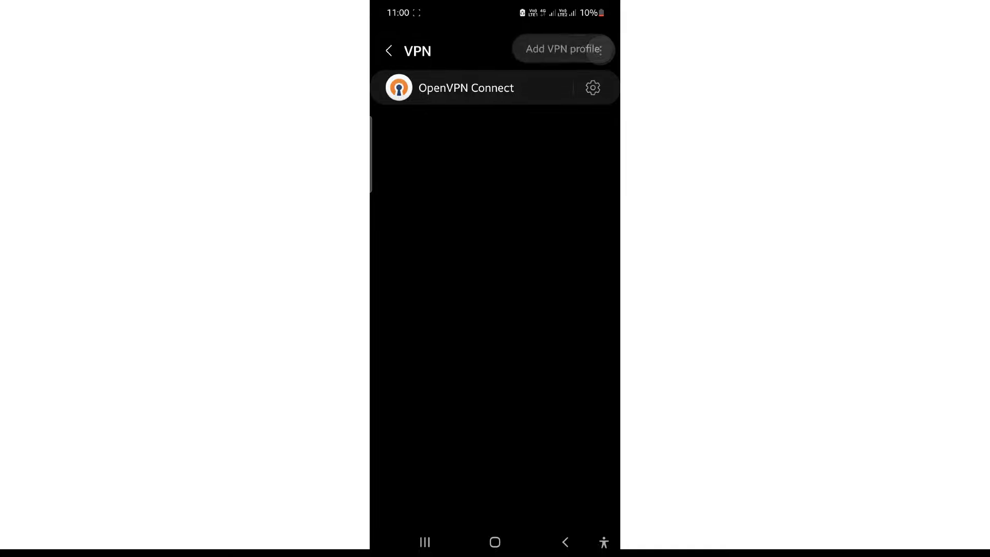
left_click(567, 49)
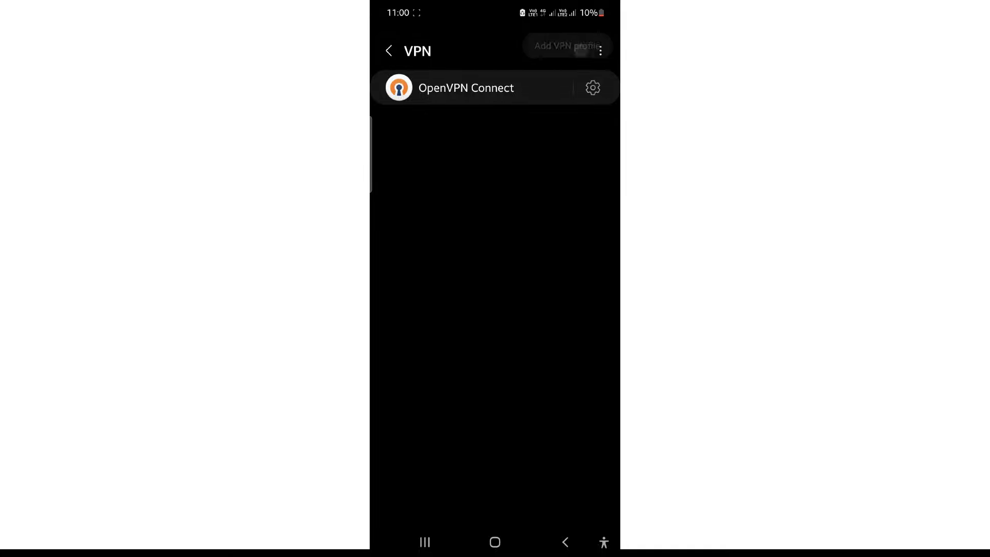
scroll(579, 245, "down", 1)
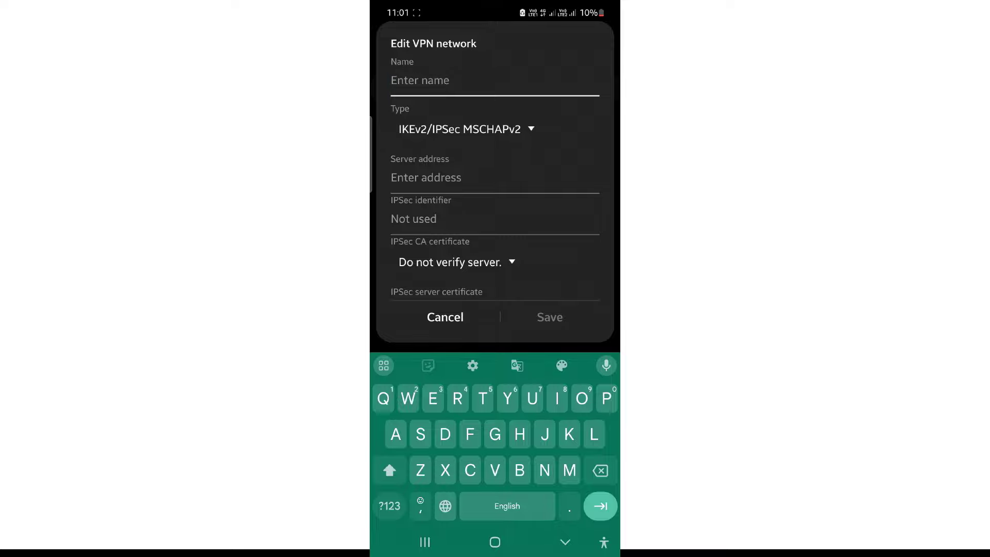
Step: Name the VPN profile 'ER605 Testing'
left_click(474, 80)
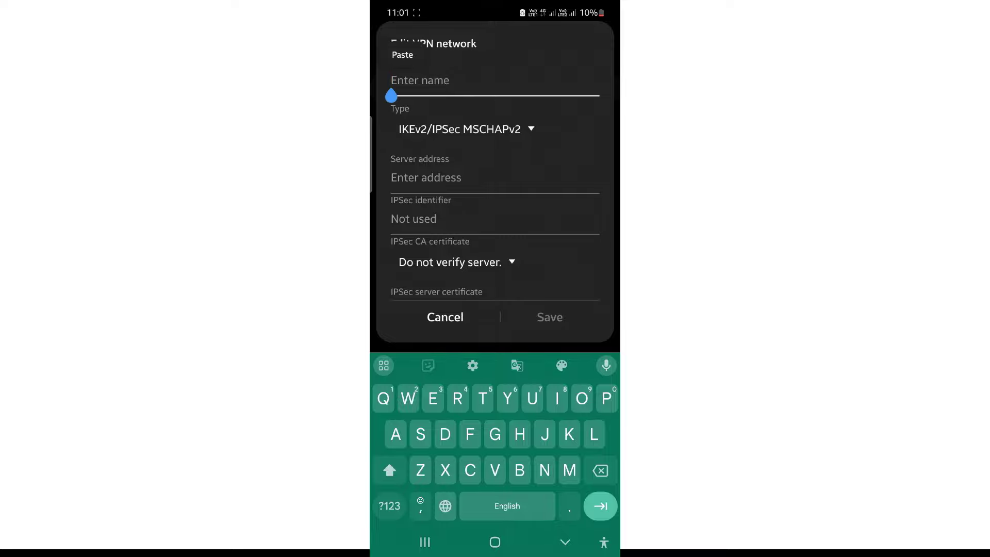
type("ER")
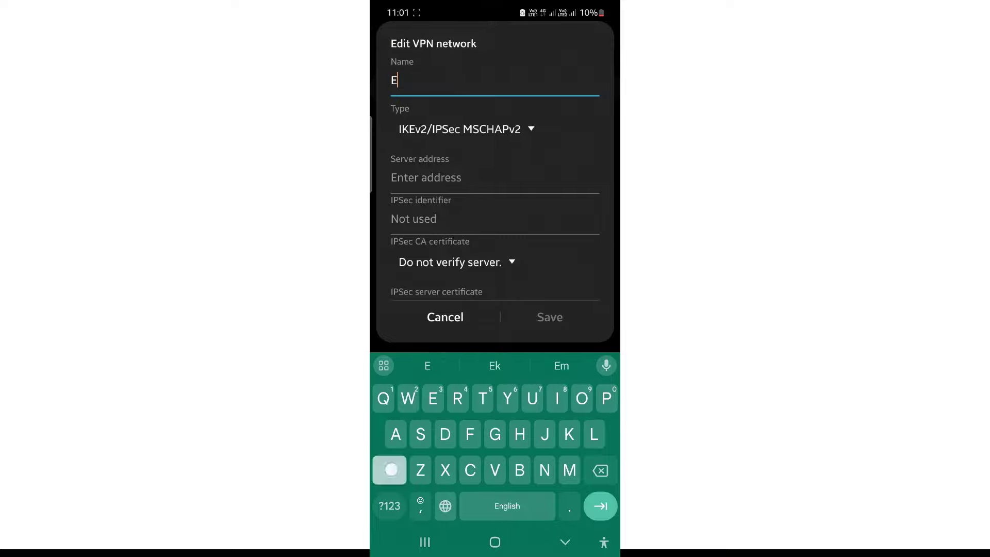
left_click(389, 506)
left_click(390, 470)
left_click(390, 506)
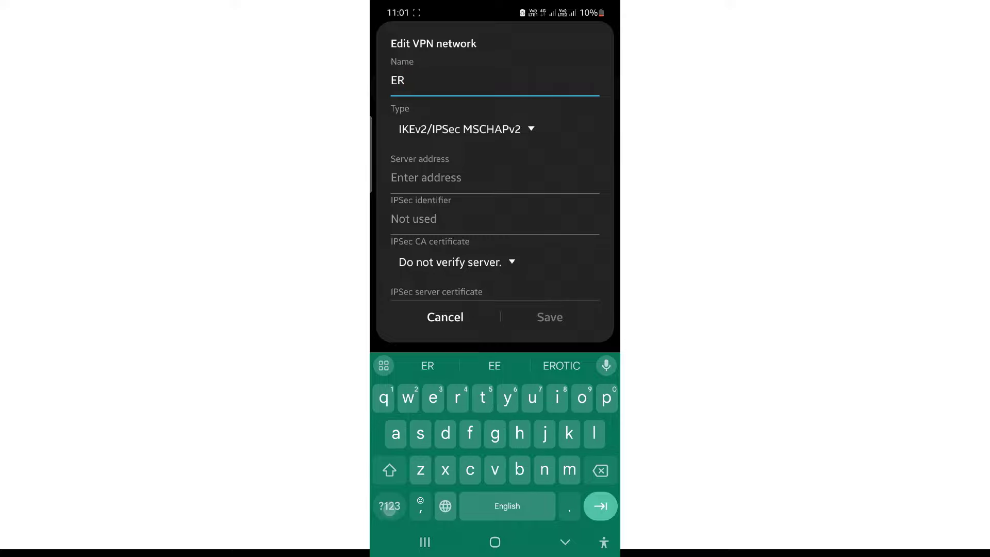
left_click(389, 506)
type("605 ")
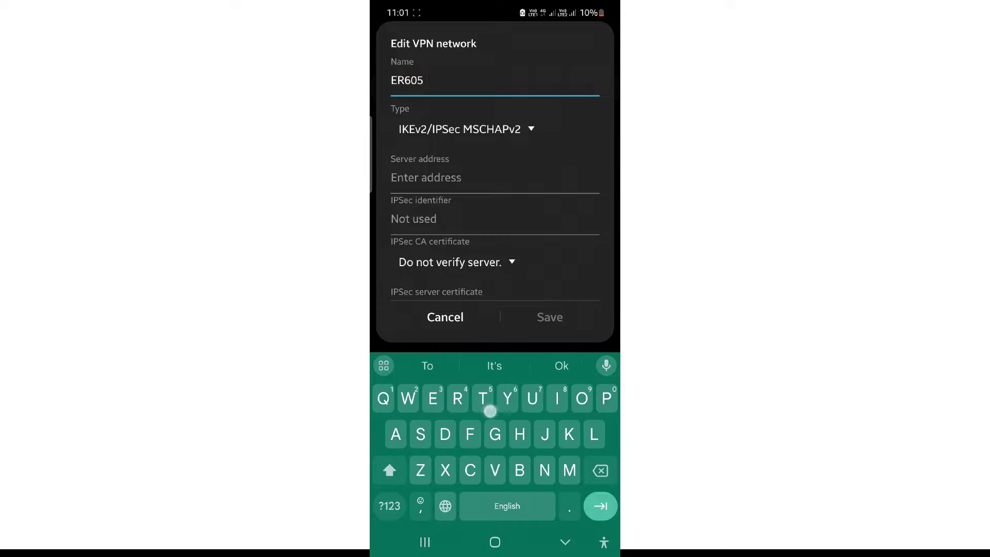
type("Test")
left_click(494, 366)
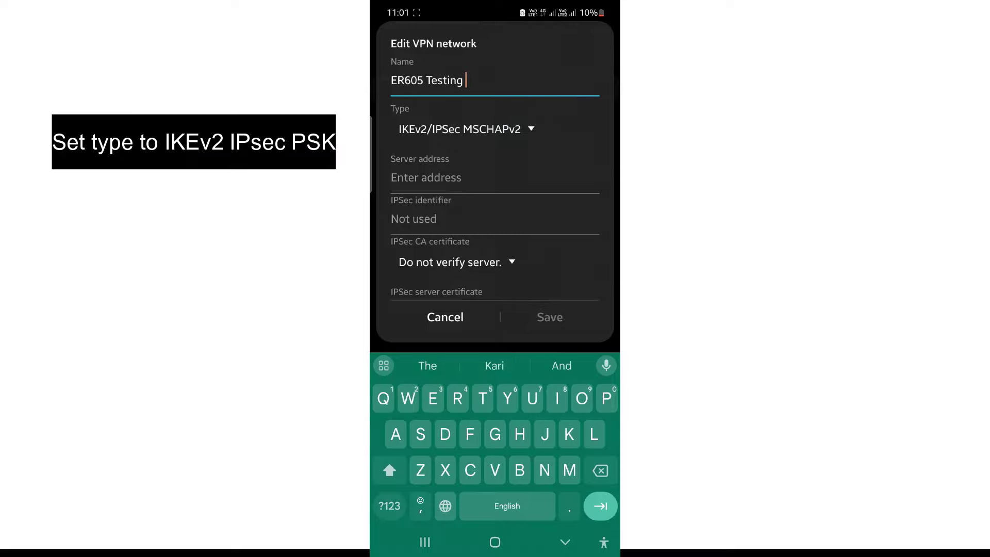
Step: Choose type IKEv2/IPSec PSK, server 103.158.44.222, and enter IPsec identifier 123456
left_click(423, 129)
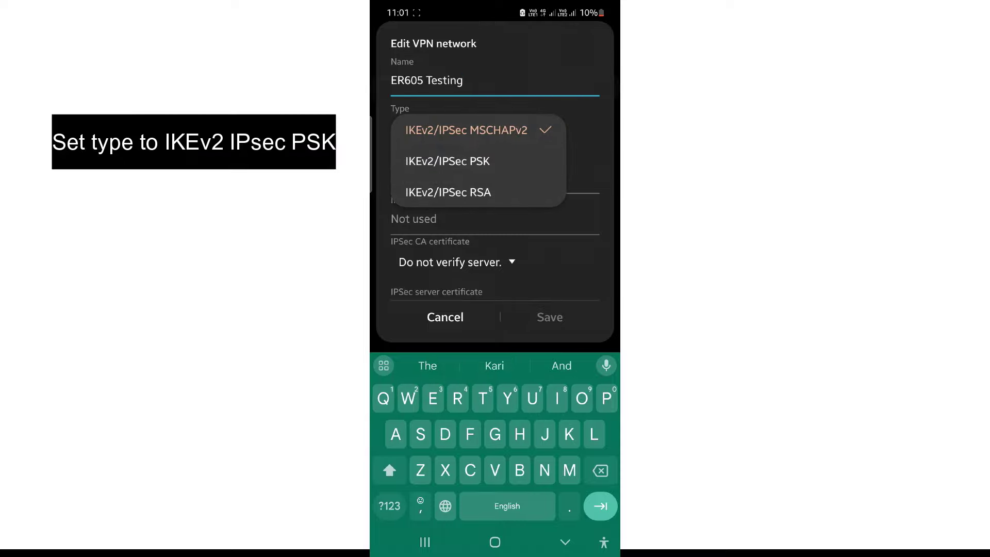
left_click(448, 161)
scroll(393, 181, "down", 2)
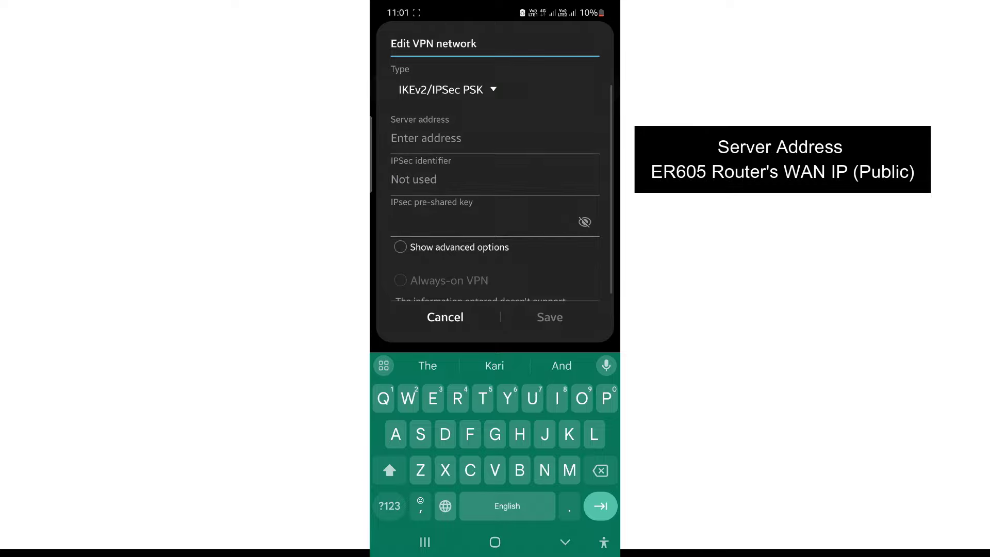
left_click(438, 139)
left_click(382, 509)
type("10")
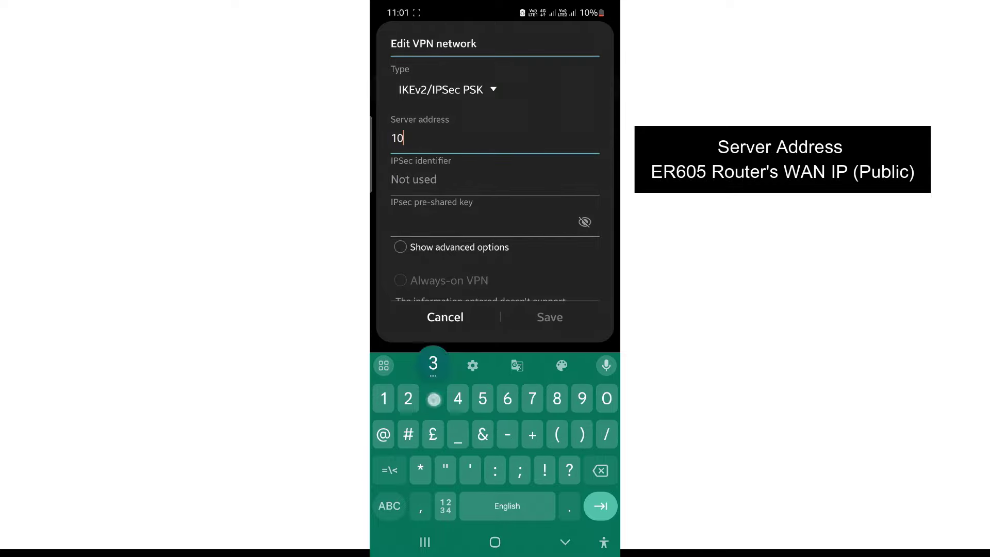
type("3.158.")
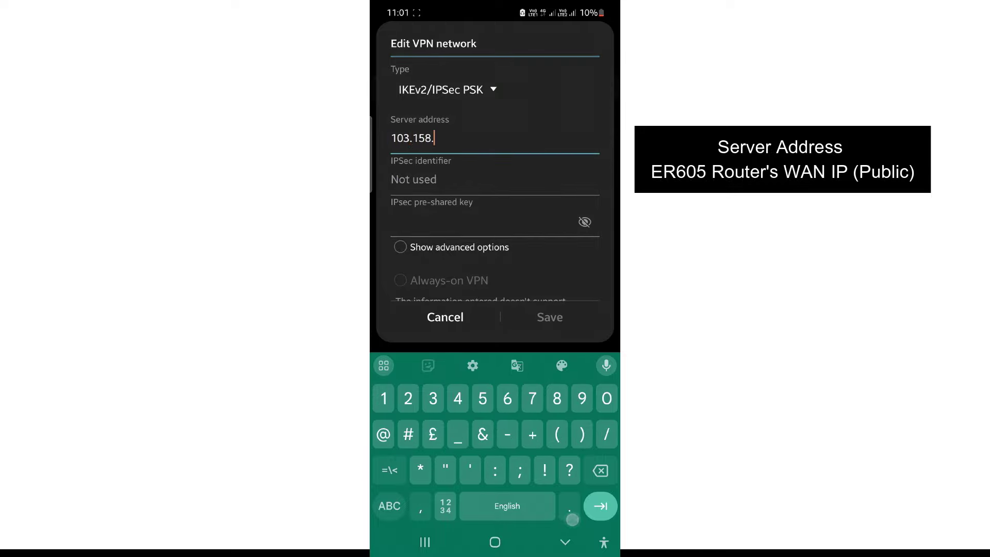
type("44.222")
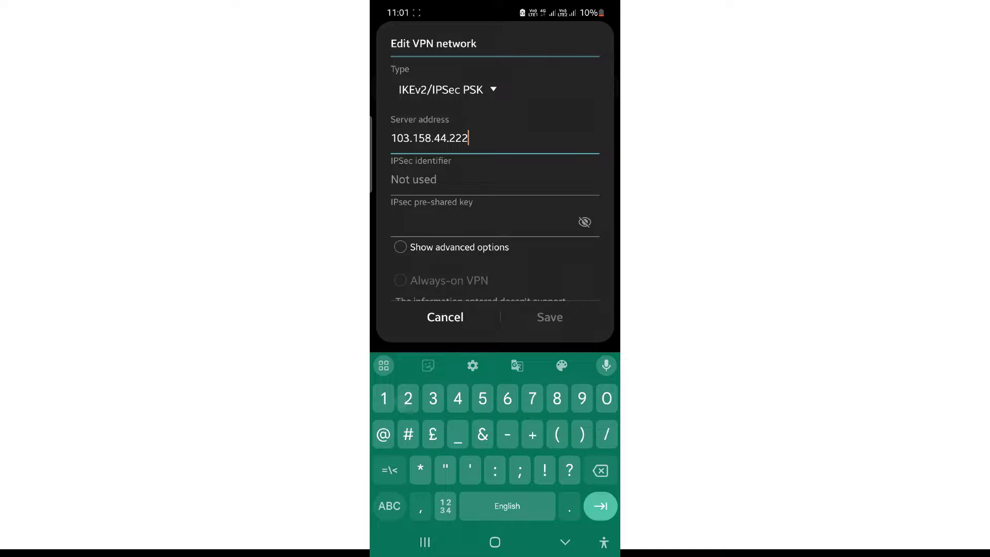
left_click(405, 188)
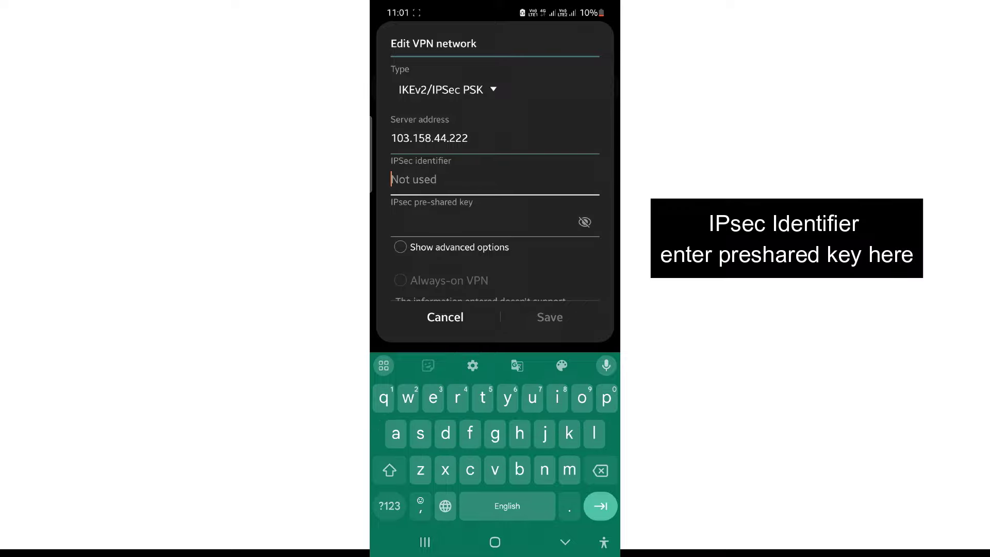
left_click(389, 506)
type("123")
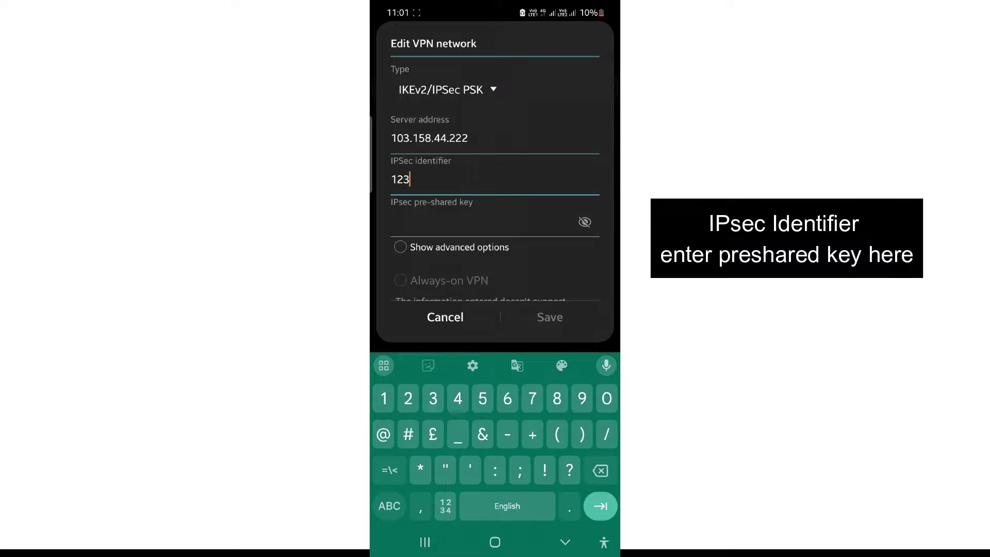